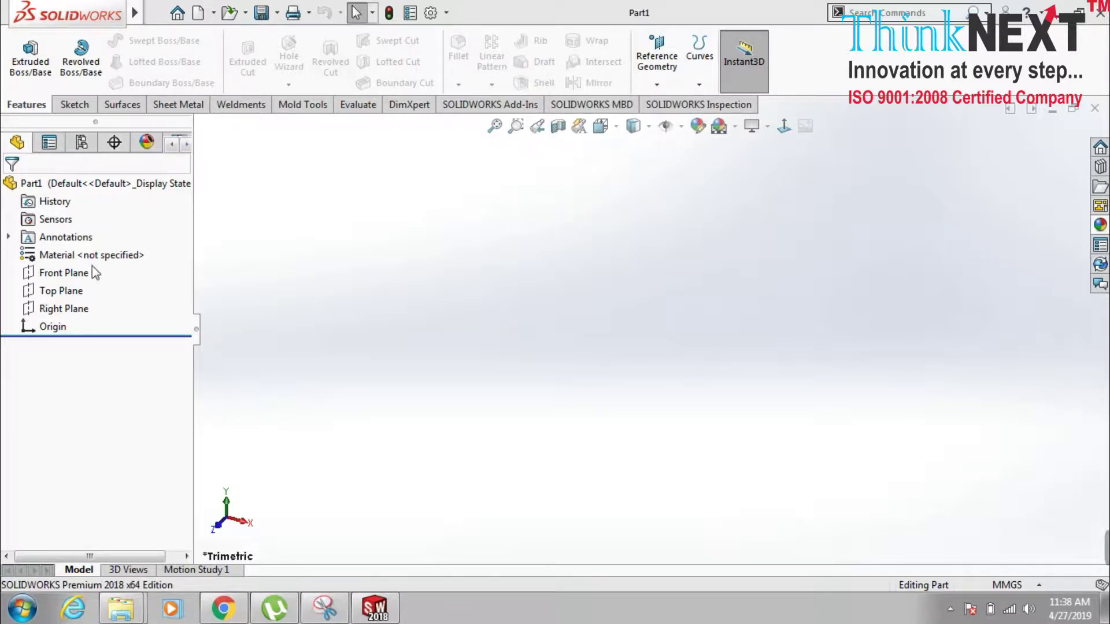
- Start a Top Plane sketch and draw a center rectangle centred on the origin
left_click(52, 296)
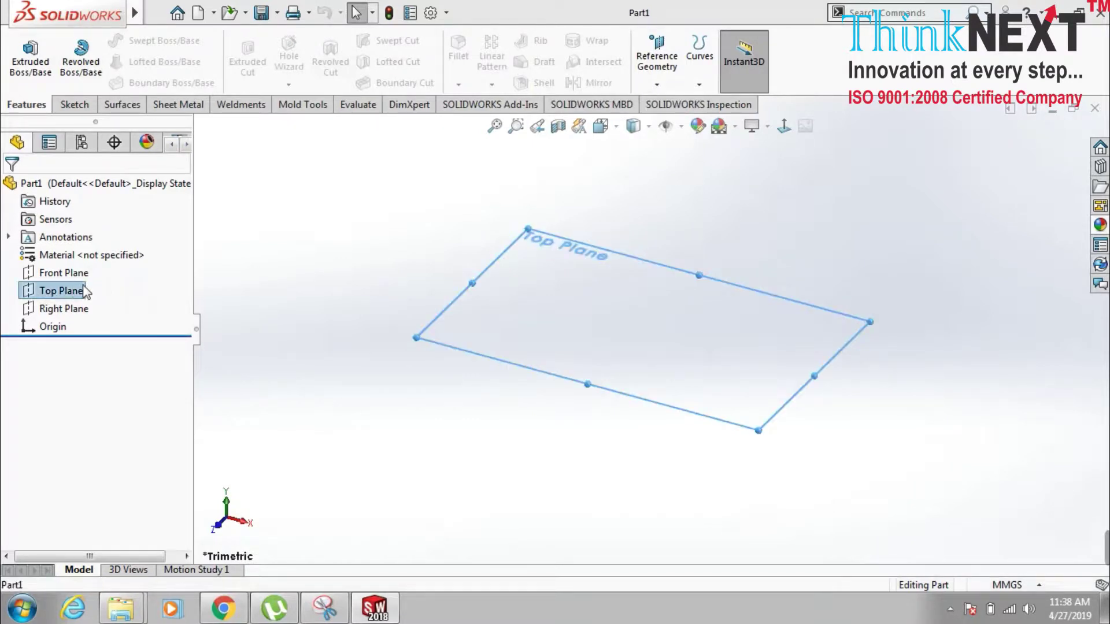
left_click(65, 267)
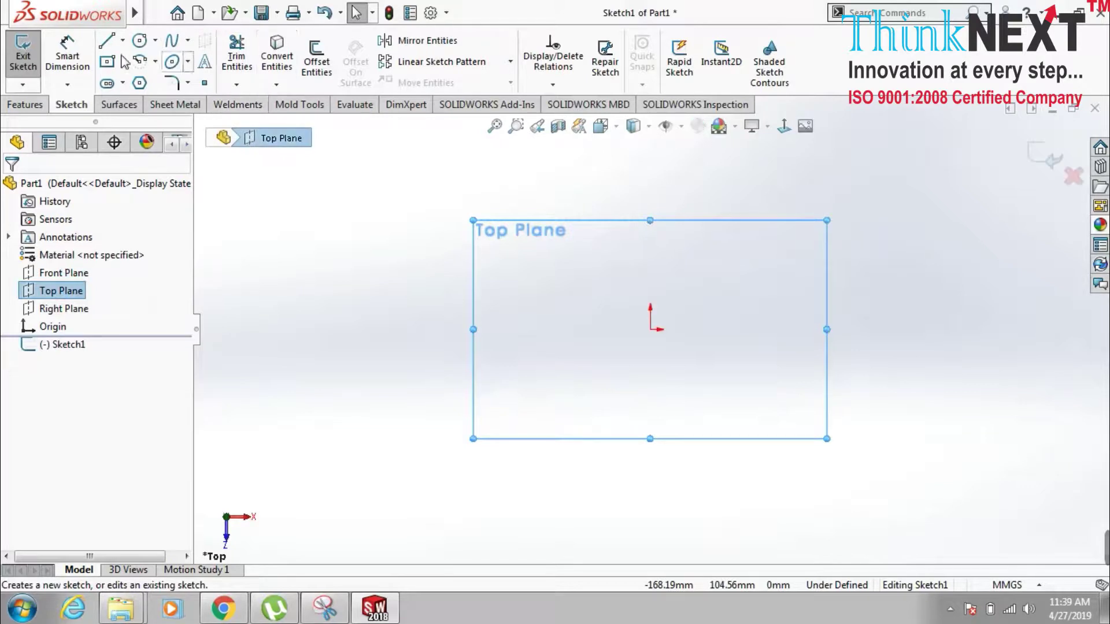
left_click(106, 61)
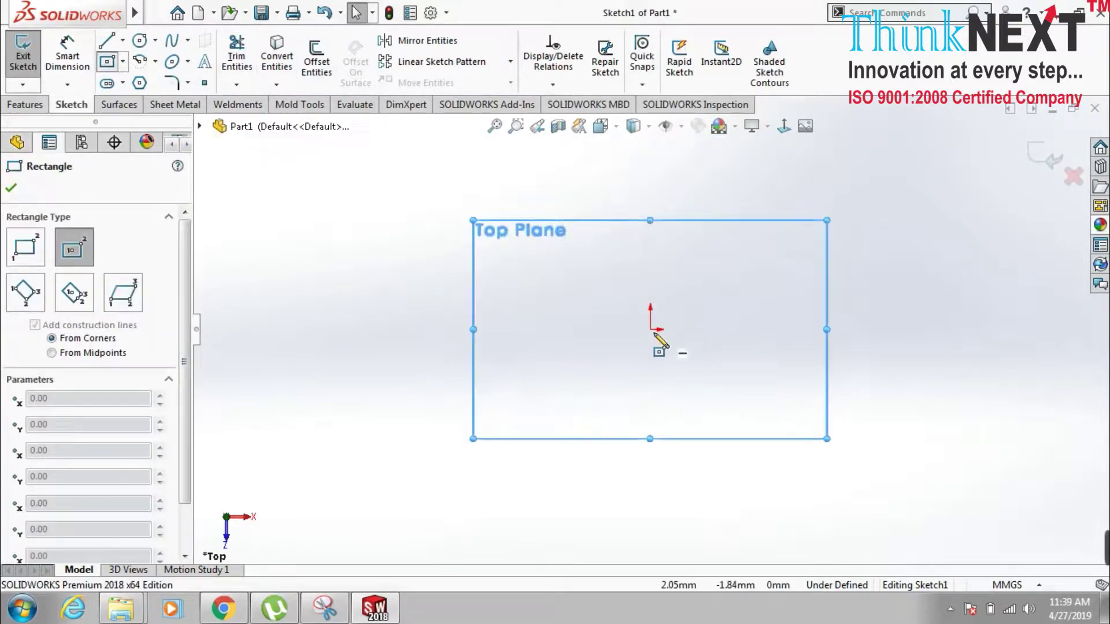
left_click(650, 329)
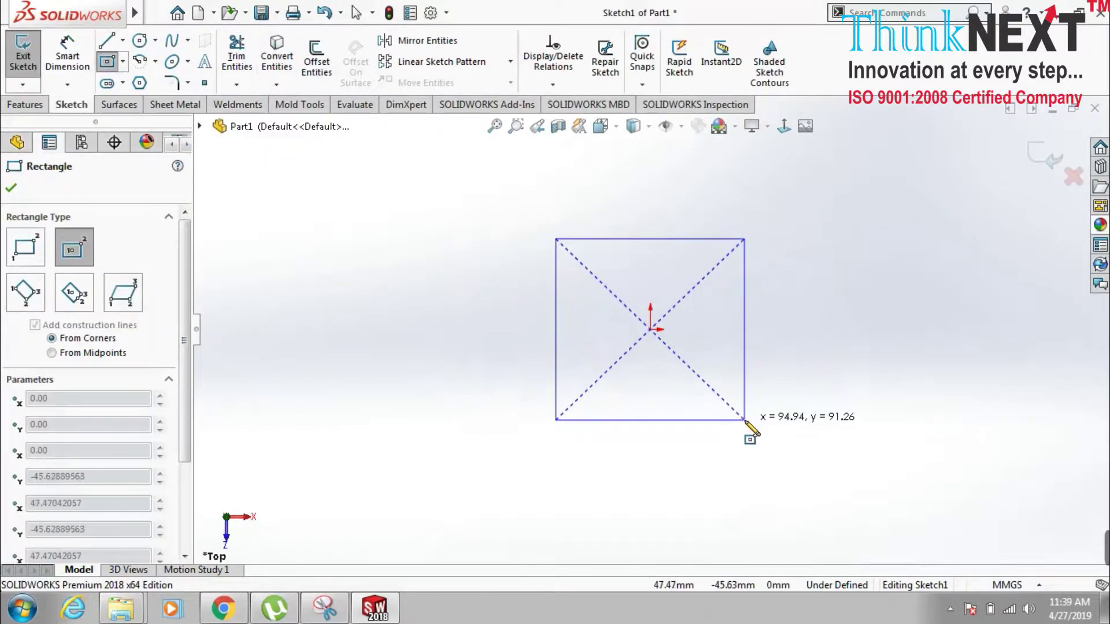
left_click(759, 422)
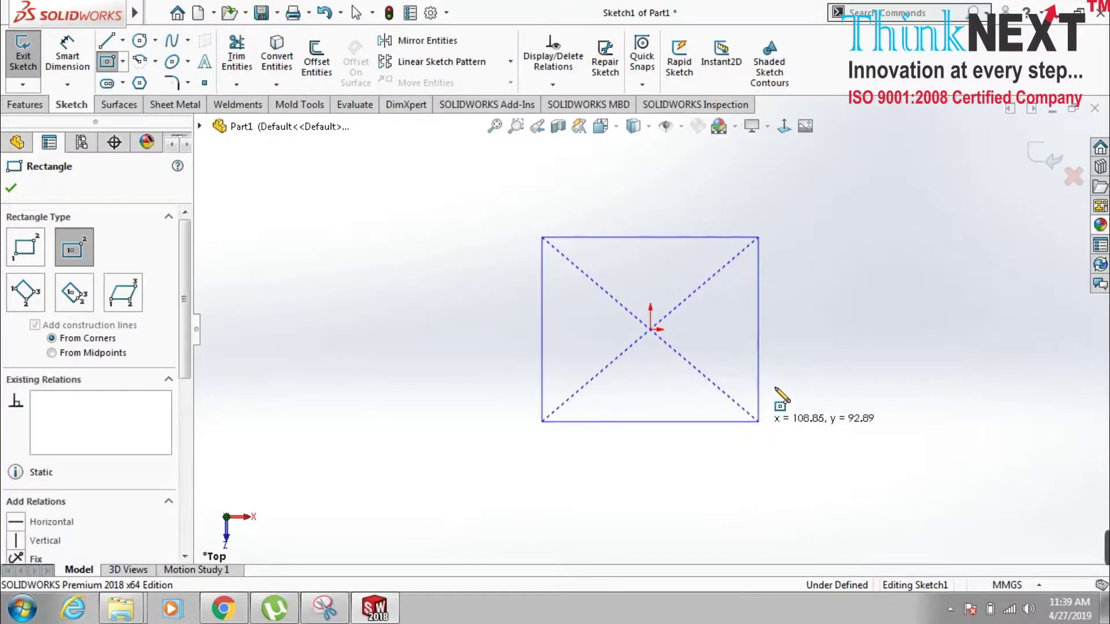
- Dimension the rectangle's width and height to 100 mm each
left_click(67, 57)
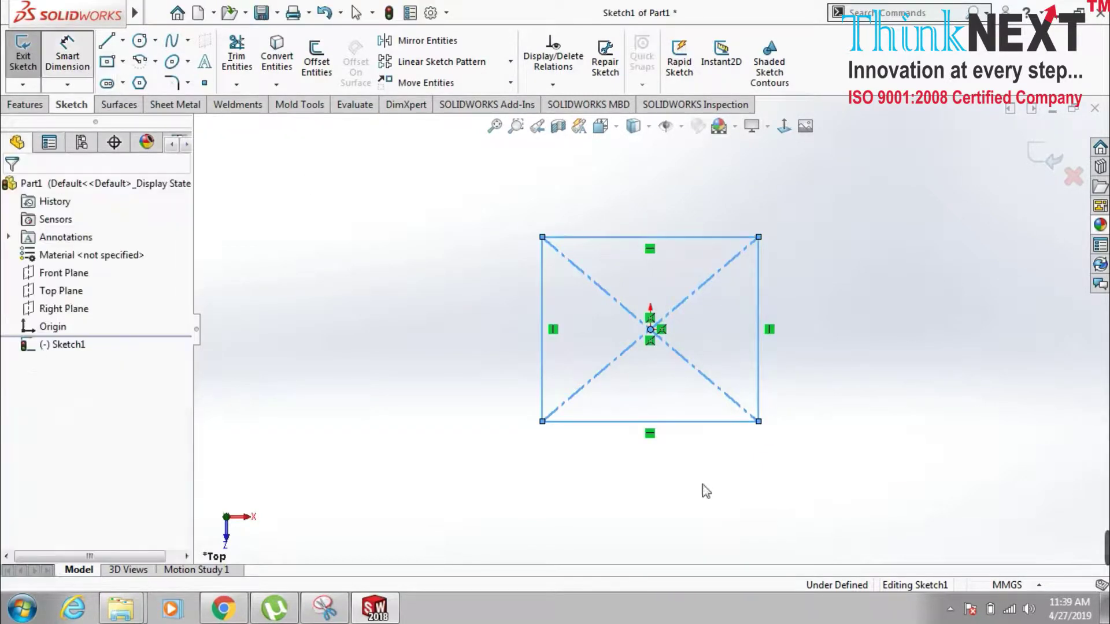
left_click(717, 426)
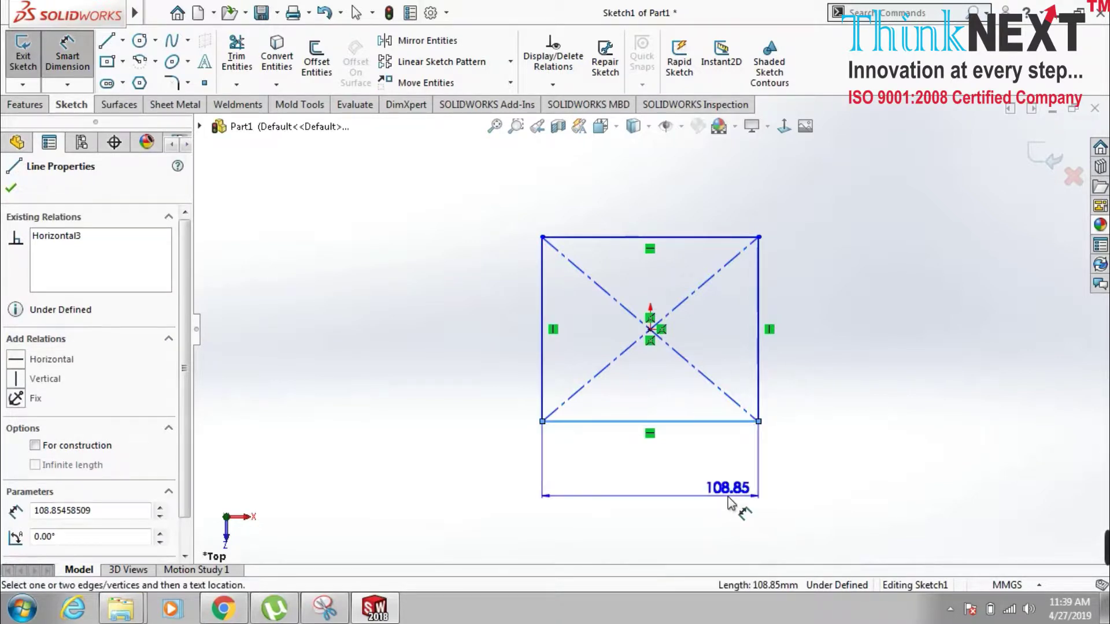
left_click(744, 489)
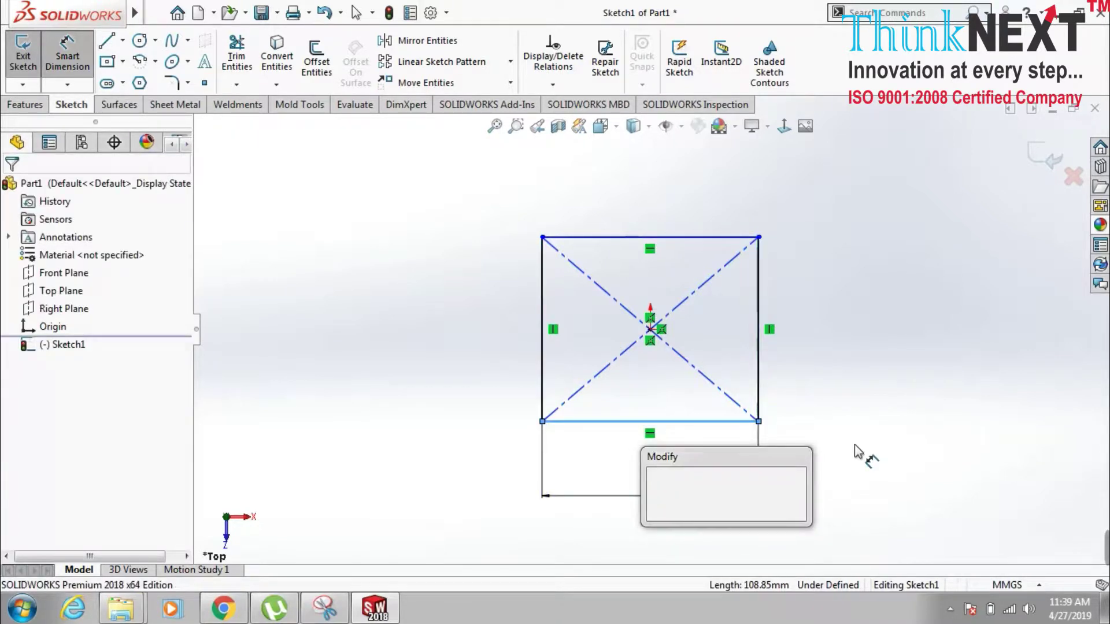
type("100")
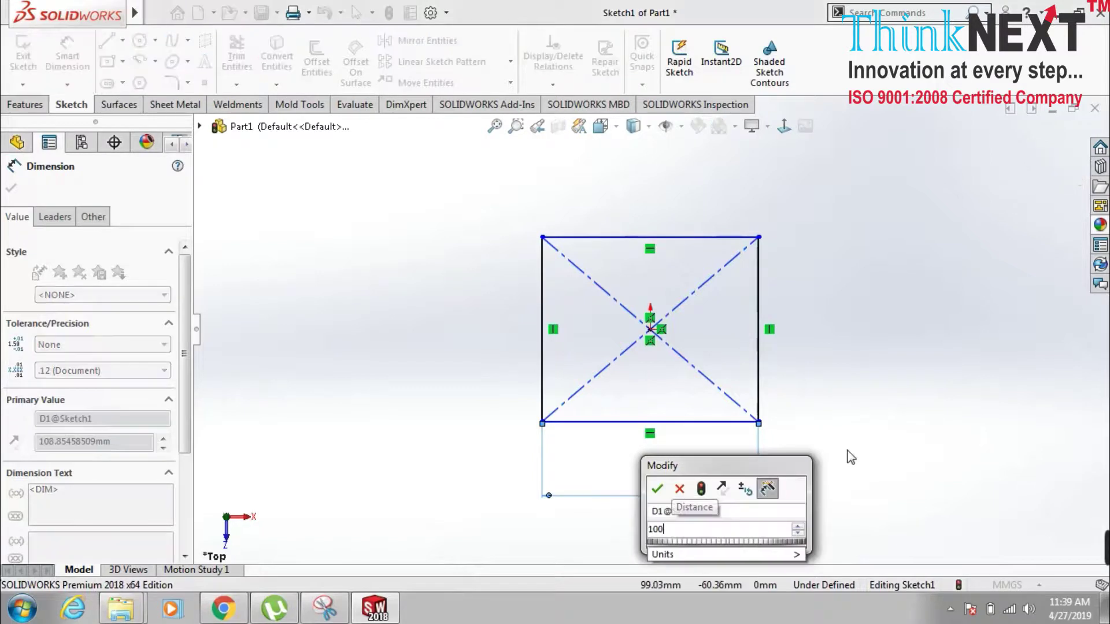
key("Return")
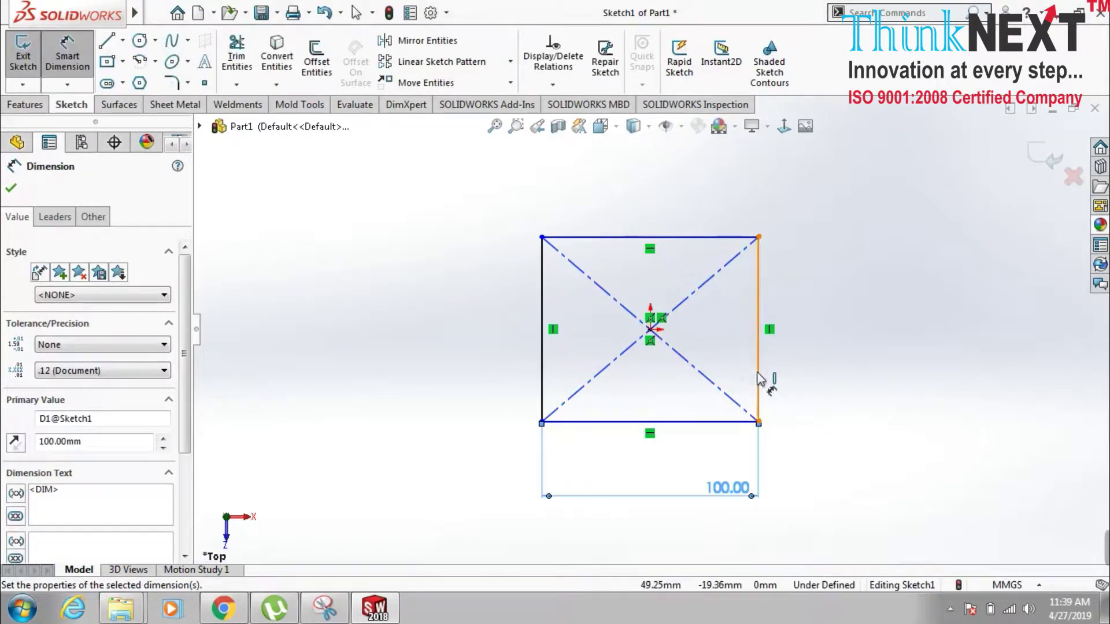
left_click(759, 376)
left_click(870, 398)
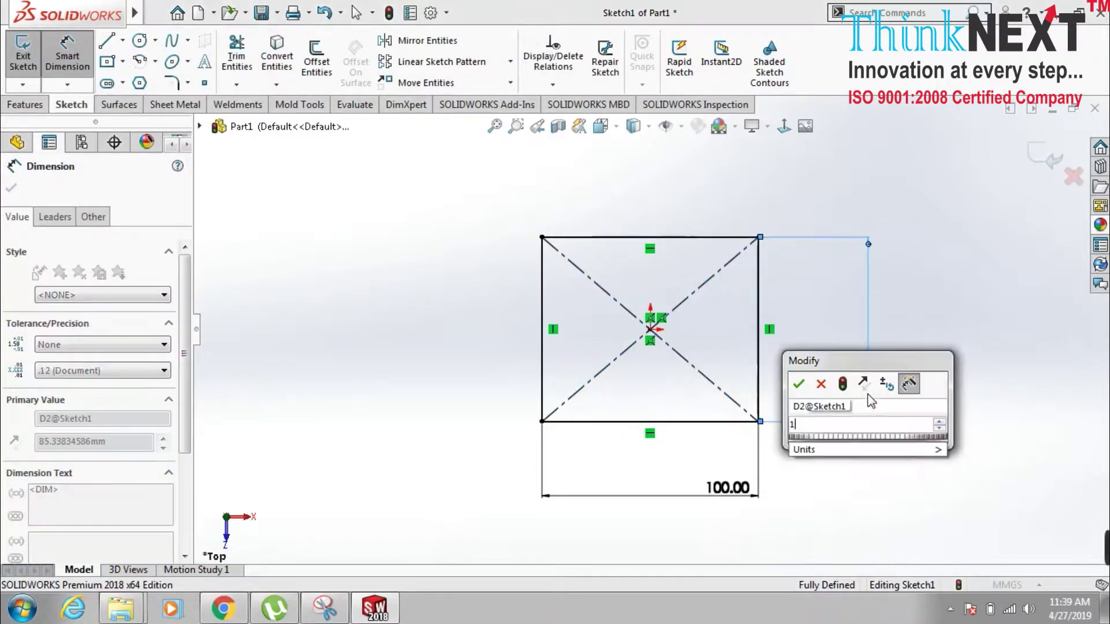
key("Escape")
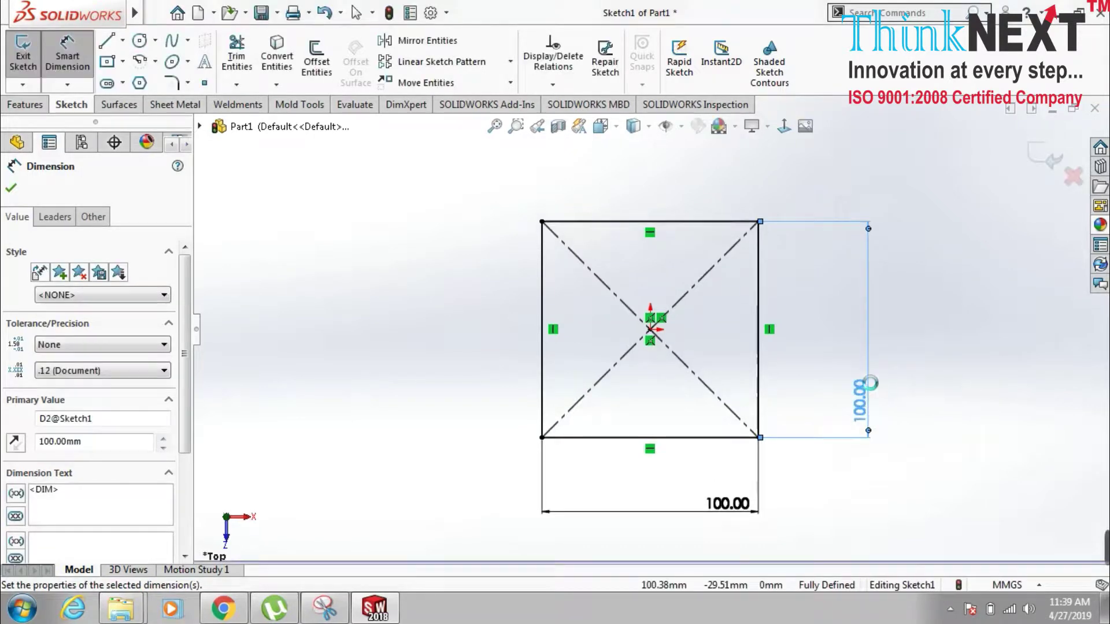
key("Escape")
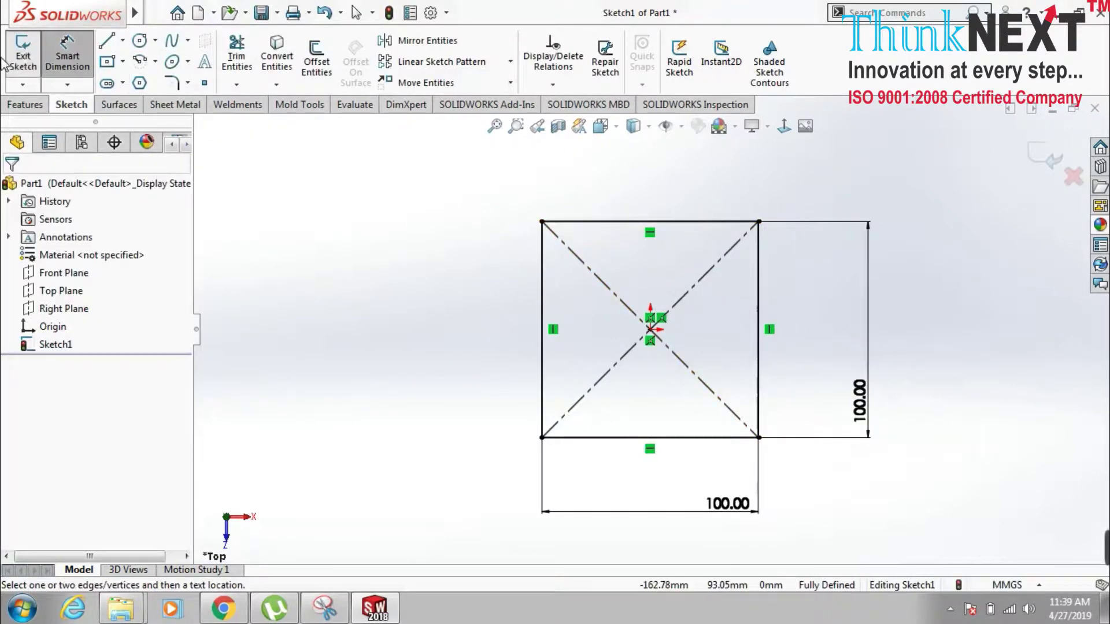
left_click(15, 105)
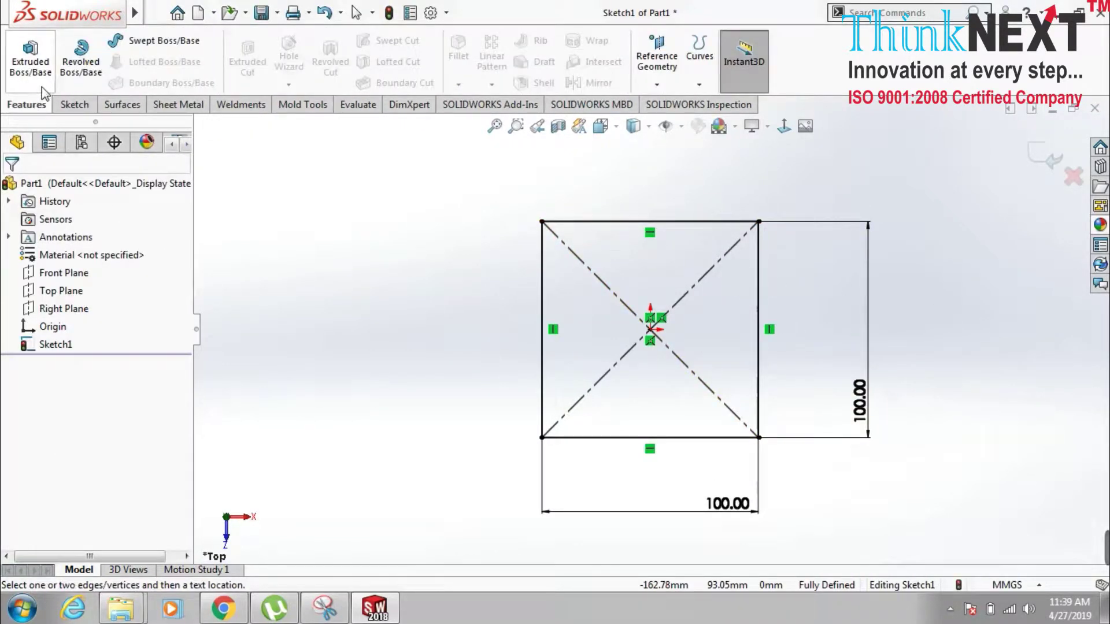
- Extrude the square sketch Blind to 70 mm and orbit around the preview
left_click(26, 53)
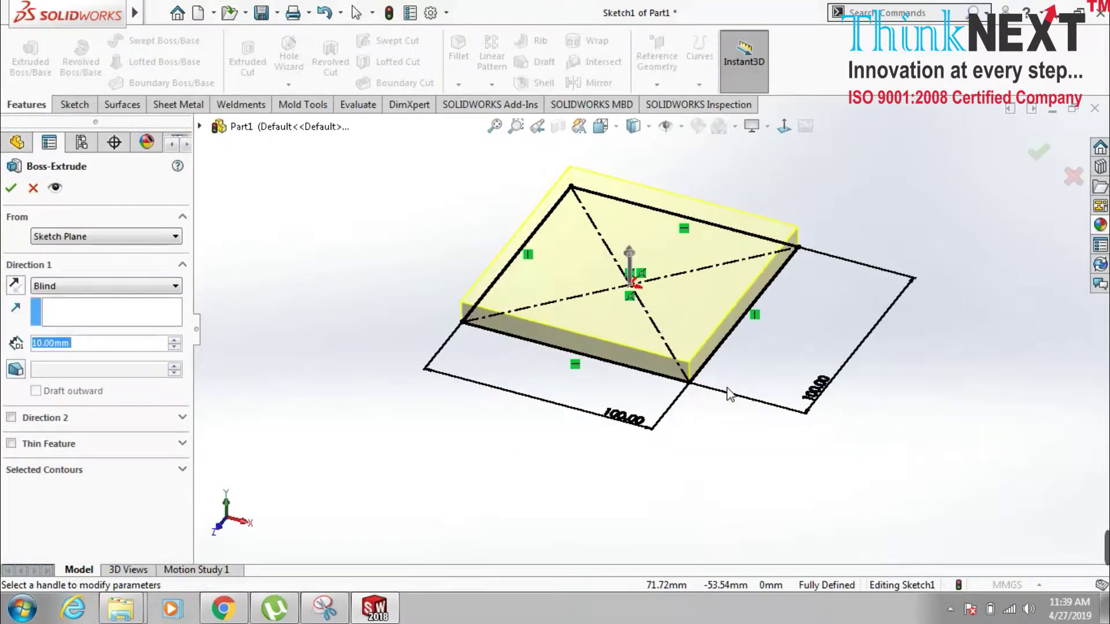
left_click(172, 339)
left_click(172, 340)
left_click(172, 340)
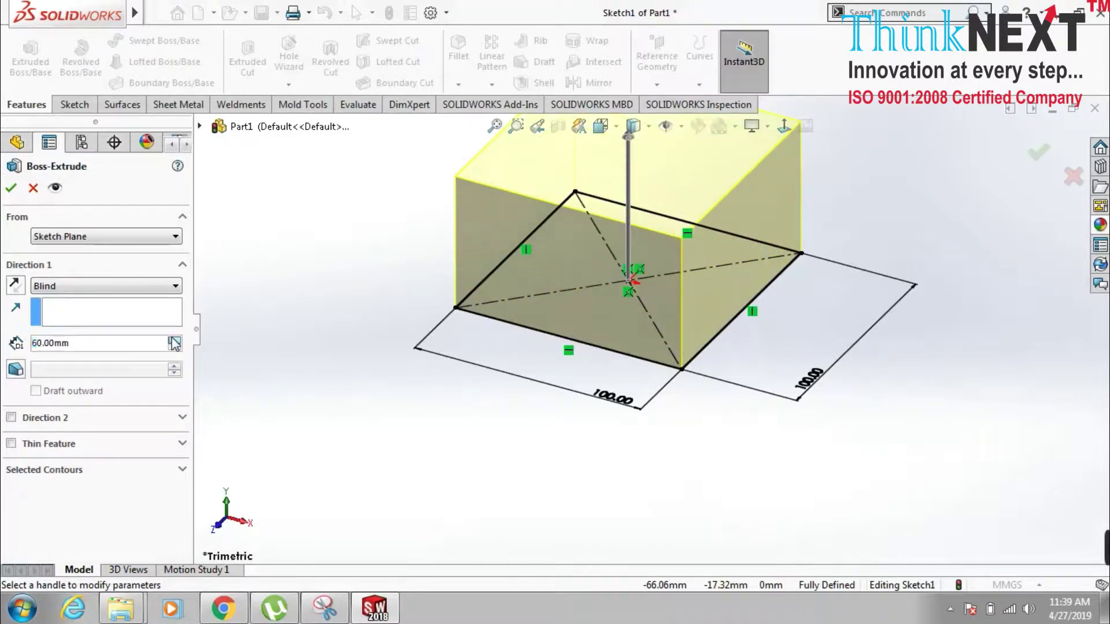
left_click(171, 339)
scroll(621, 252, "up", 2)
scroll(615, 259, "down", 2)
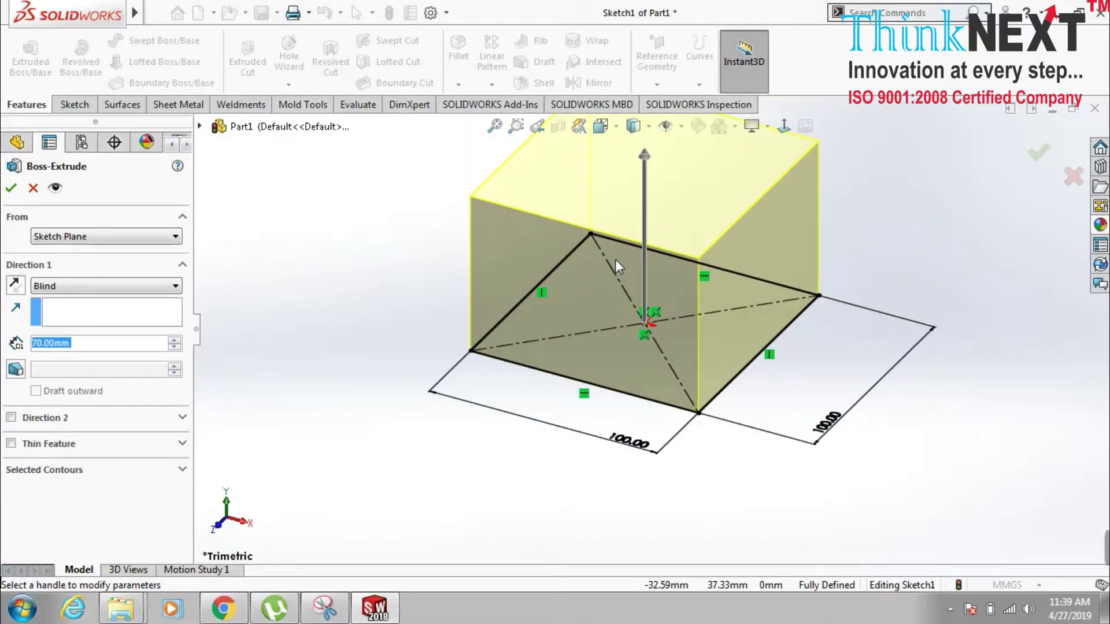
scroll(626, 230, "up", 2)
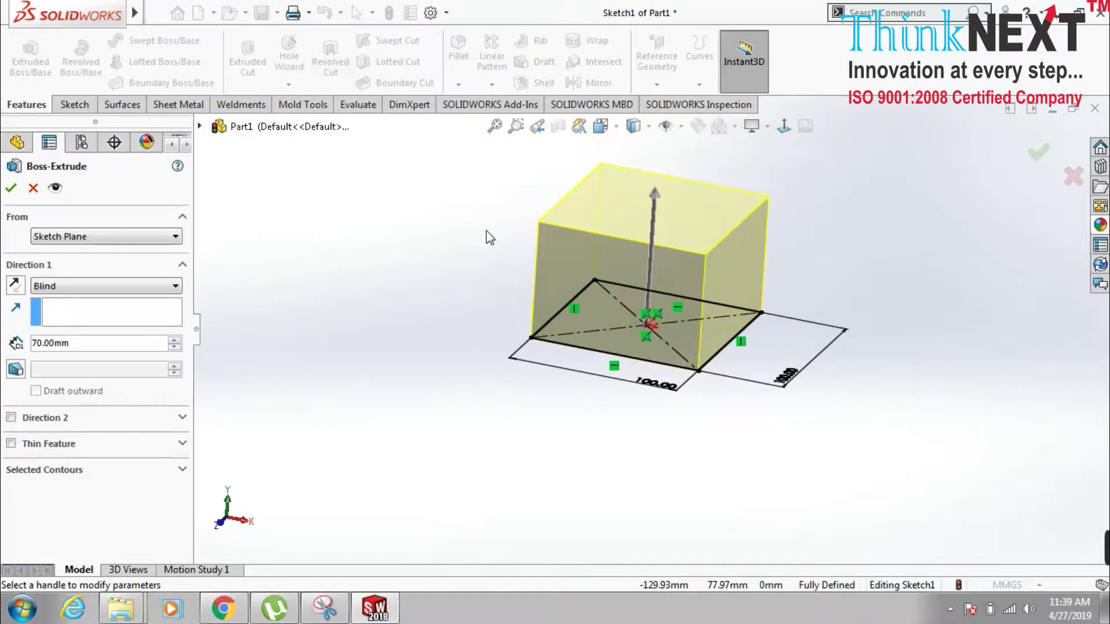
scroll(727, 225, "down", 1)
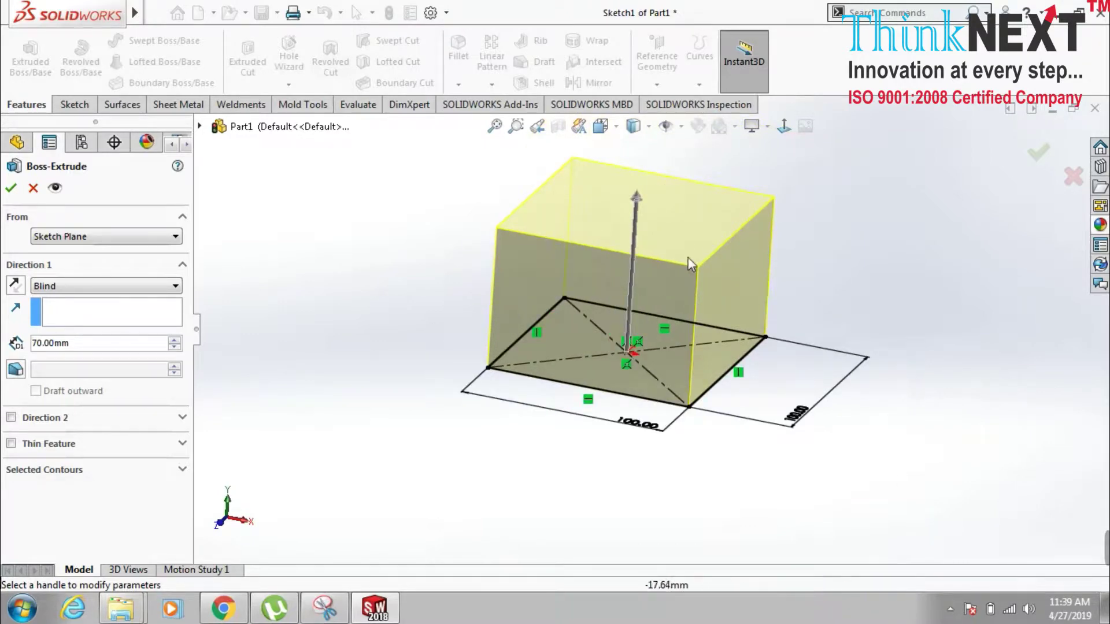
middle_click_drag(874, 272, 850, 263)
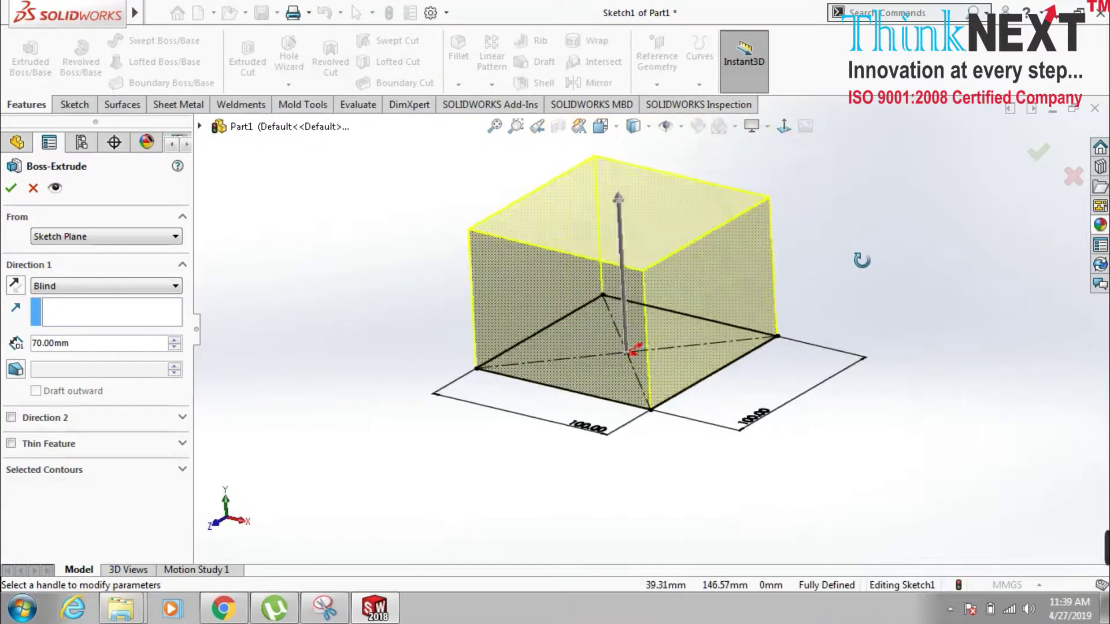
middle_click_drag(703, 286, 738, 279)
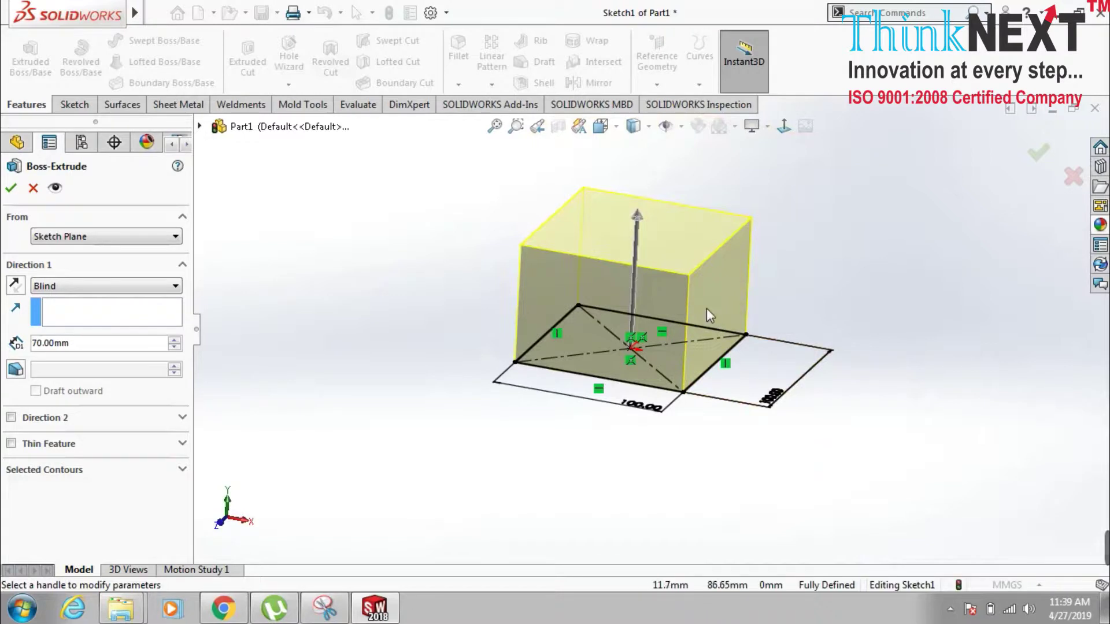
mouse_move(830, 290)
middle_mouse_down()
mouse_move(806, 277)
mouse_move(800, 288)
middle_mouse_up()
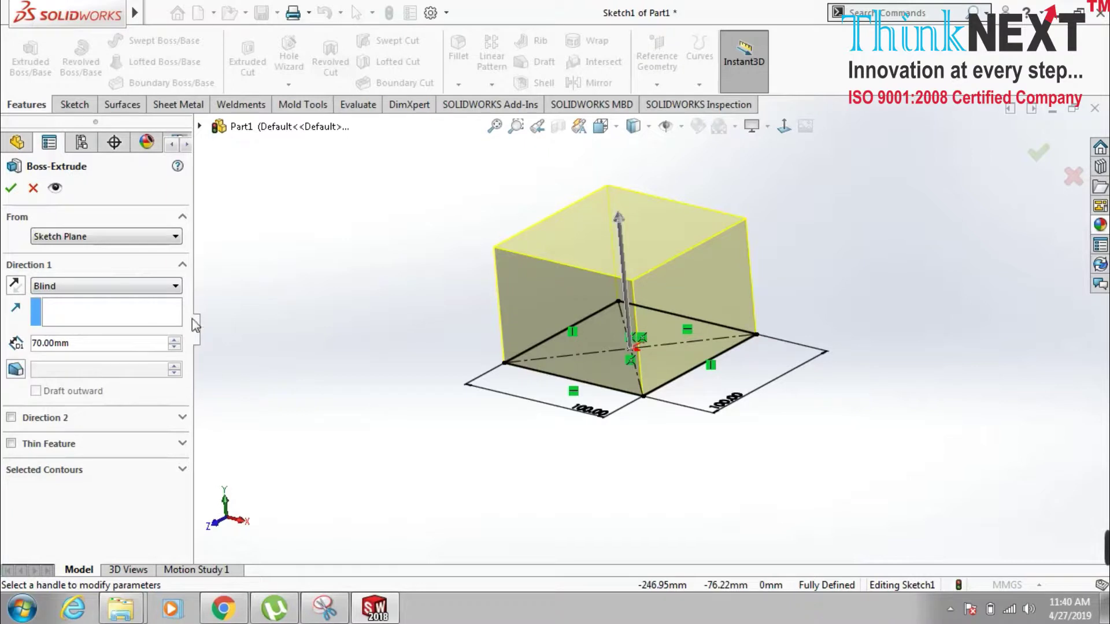
left_click(11, 188)
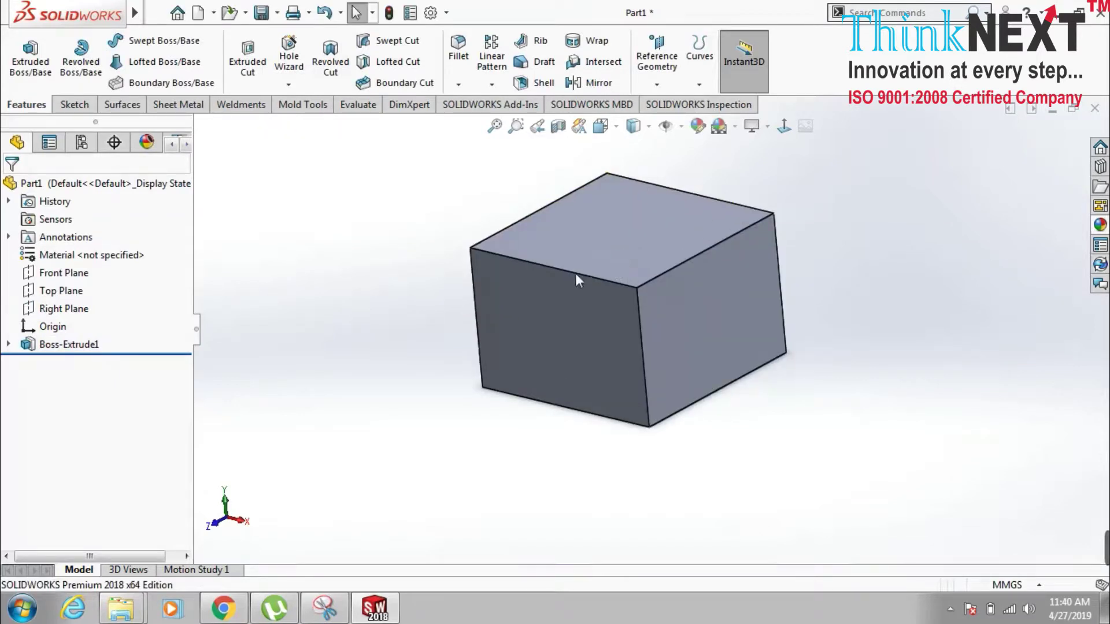
- Zoom out to view the finished 100 × 100 × 70 mm block
scroll(573, 283, "up", 2)
scroll(596, 261, "up", 2)
scroll(578, 263, "up", 1)
scroll(575, 265, "up", 1)
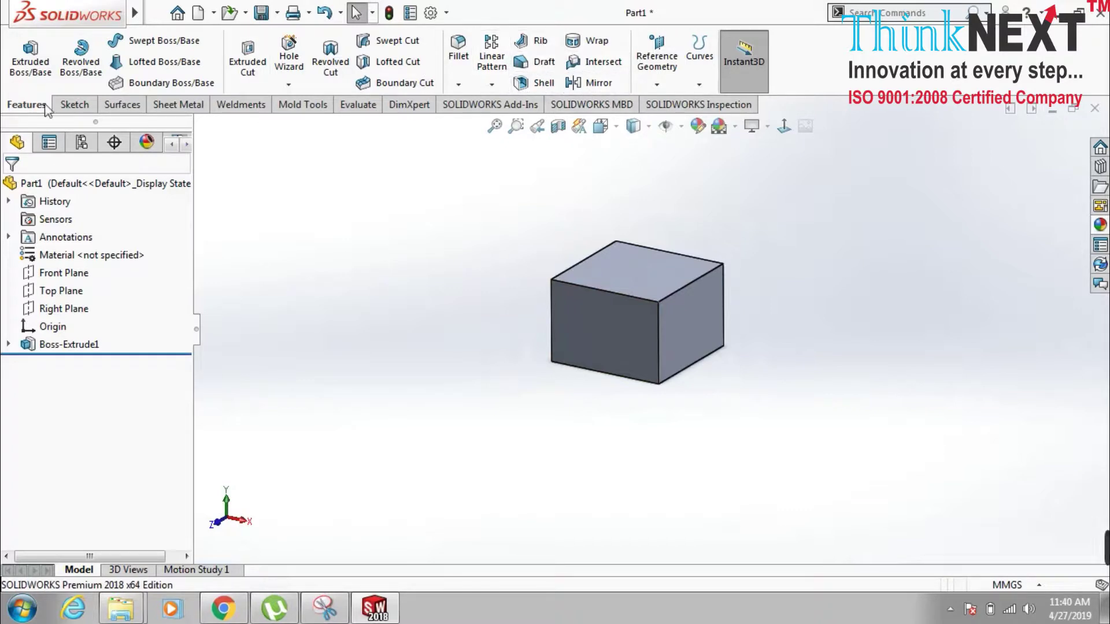
- In DraftXpert, set the block's top face as the neutral plane
left_click(545, 69)
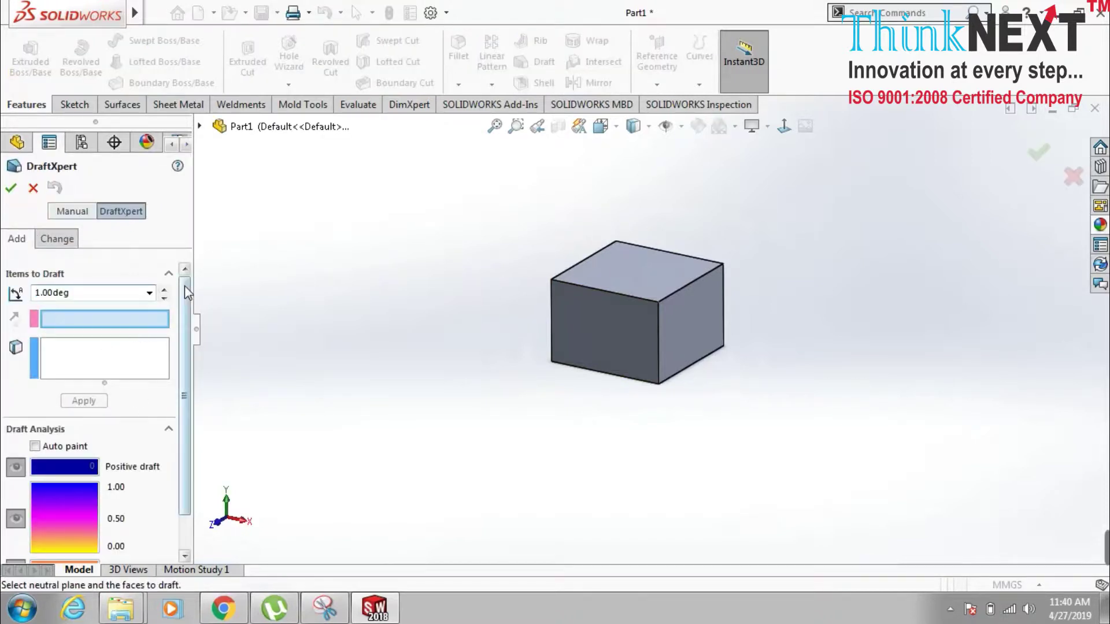
left_click_drag(185, 286, 185, 293)
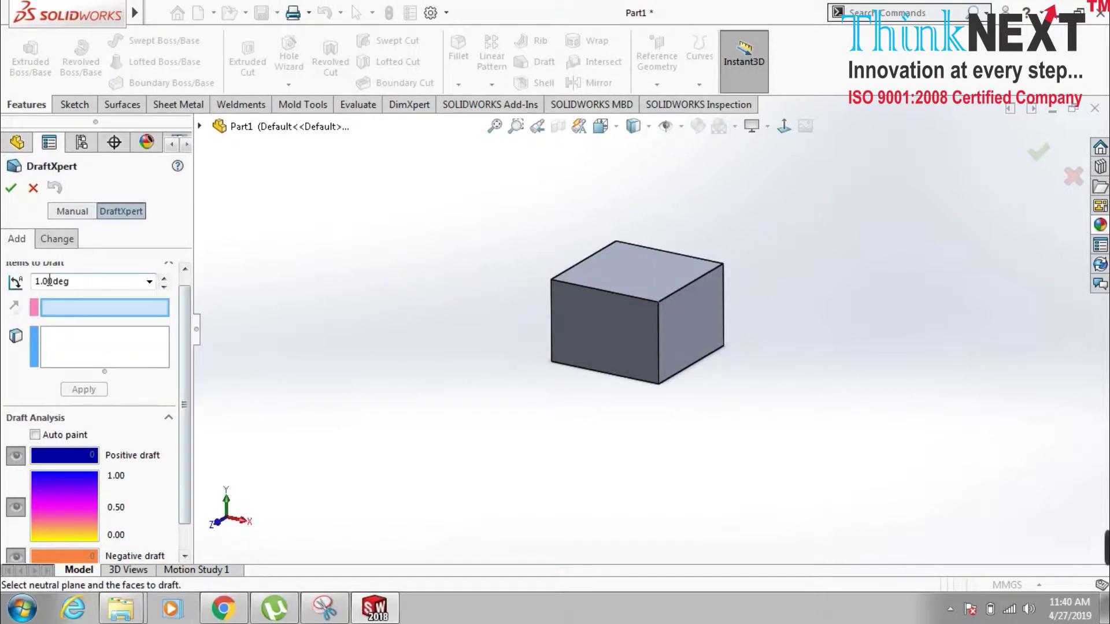
left_click(63, 342)
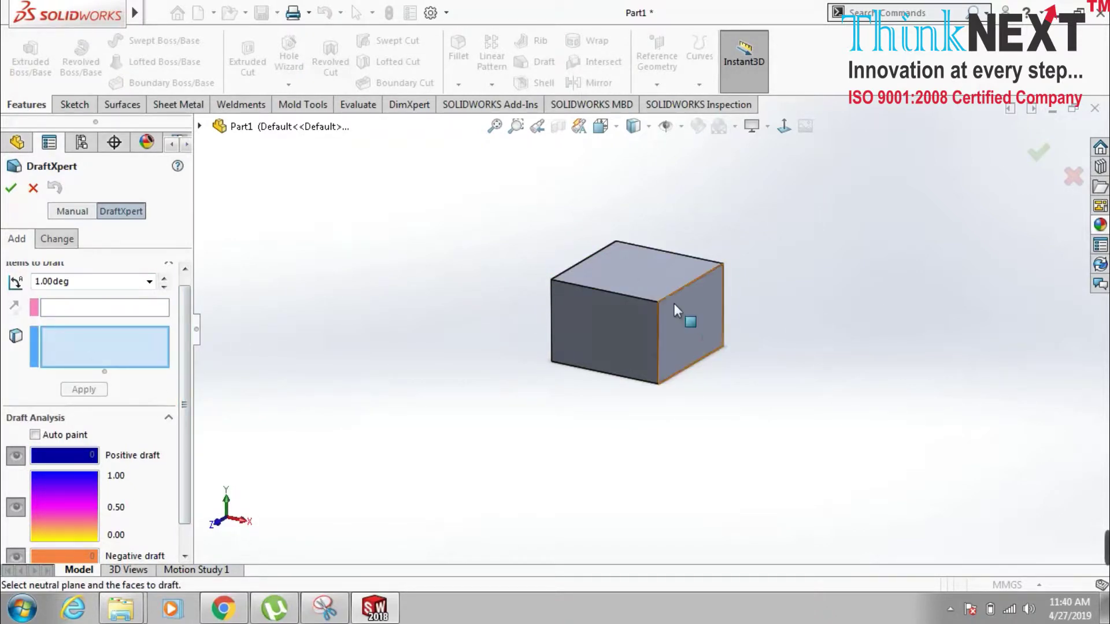
left_click(106, 311)
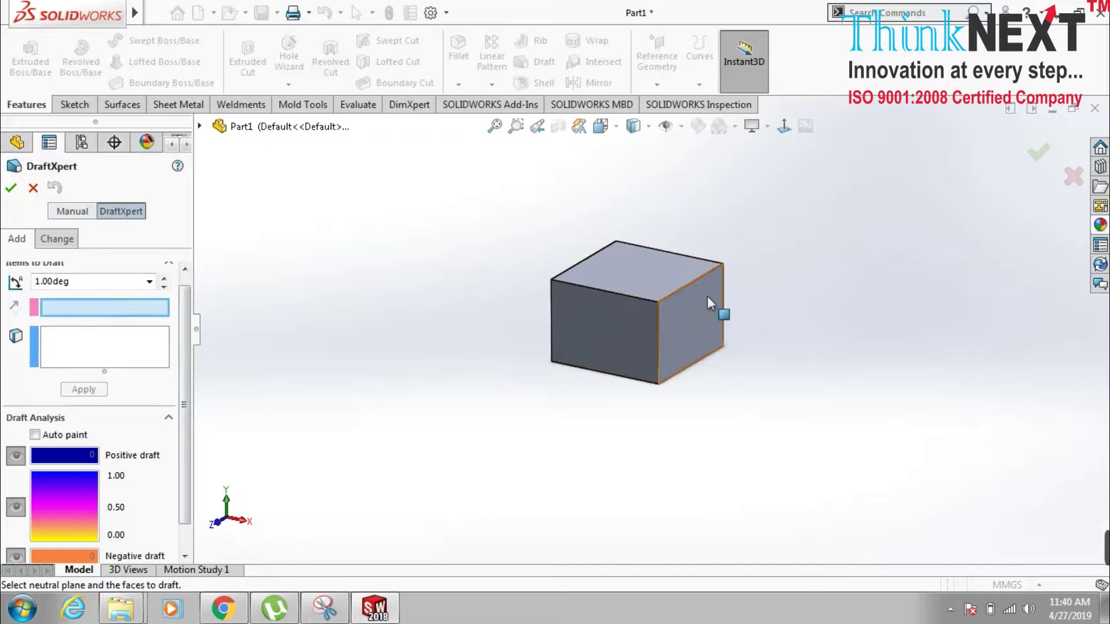
left_click(668, 280)
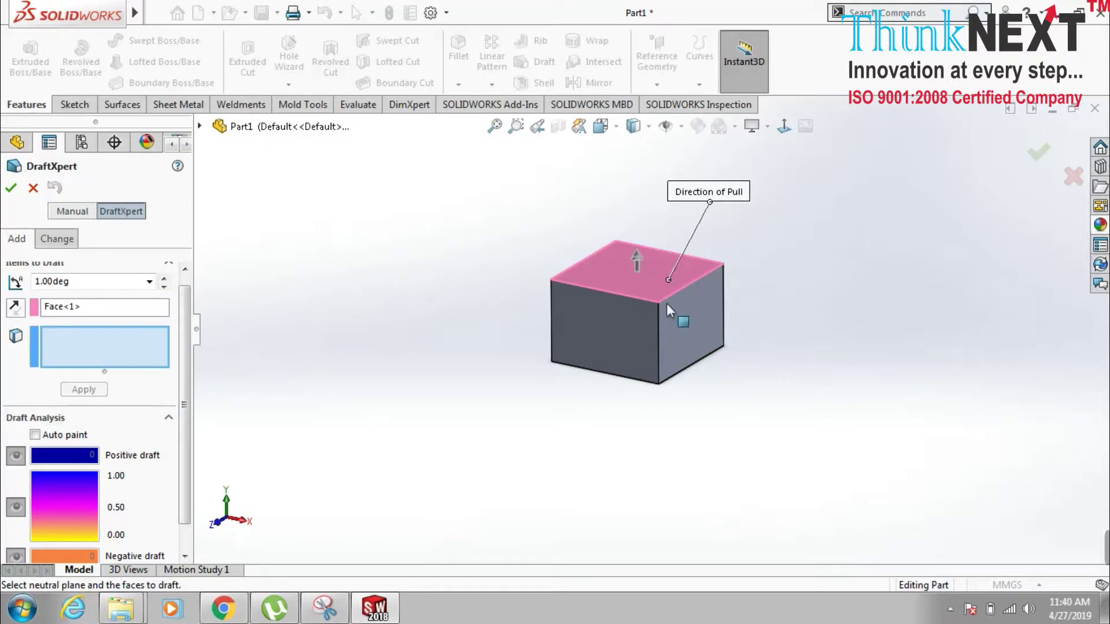
- Reverse the pull direction so it points down into the block
scroll(681, 289, "down", 2)
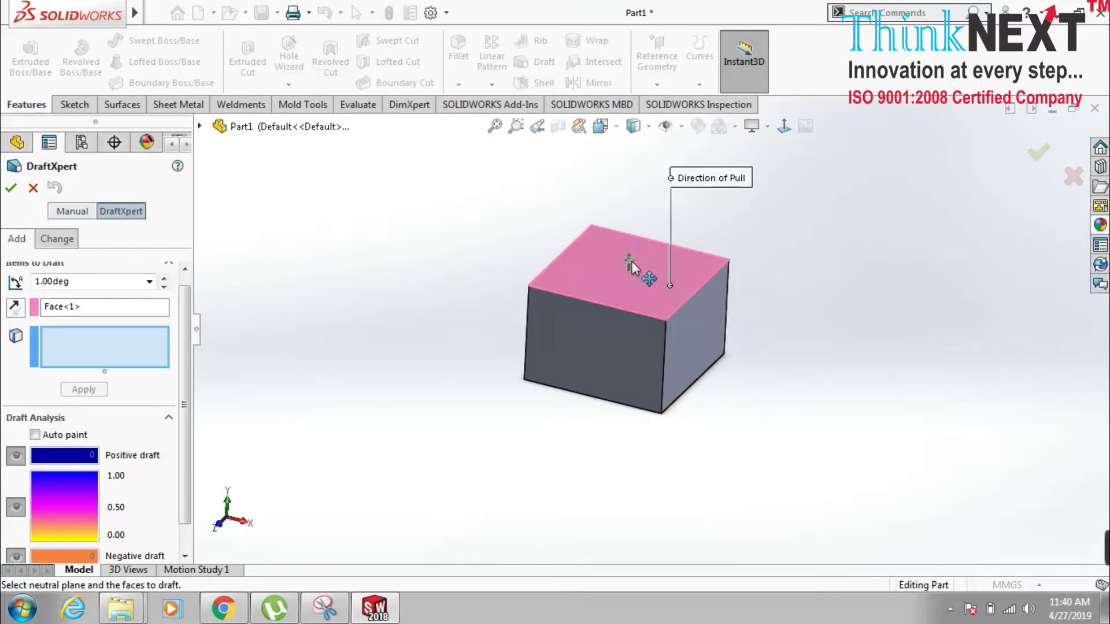
left_click(16, 307)
scroll(1029, 416, "down", 3)
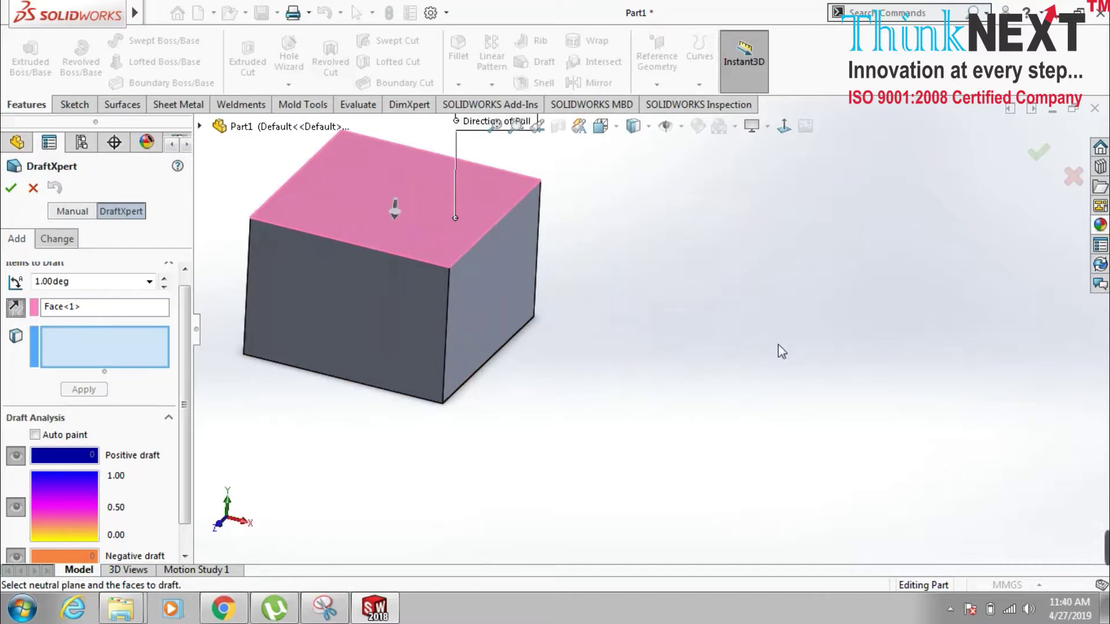
scroll(740, 341, "up", 3)
scroll(546, 273, "down", 2)
middle_click_drag(547, 273, 512, 255)
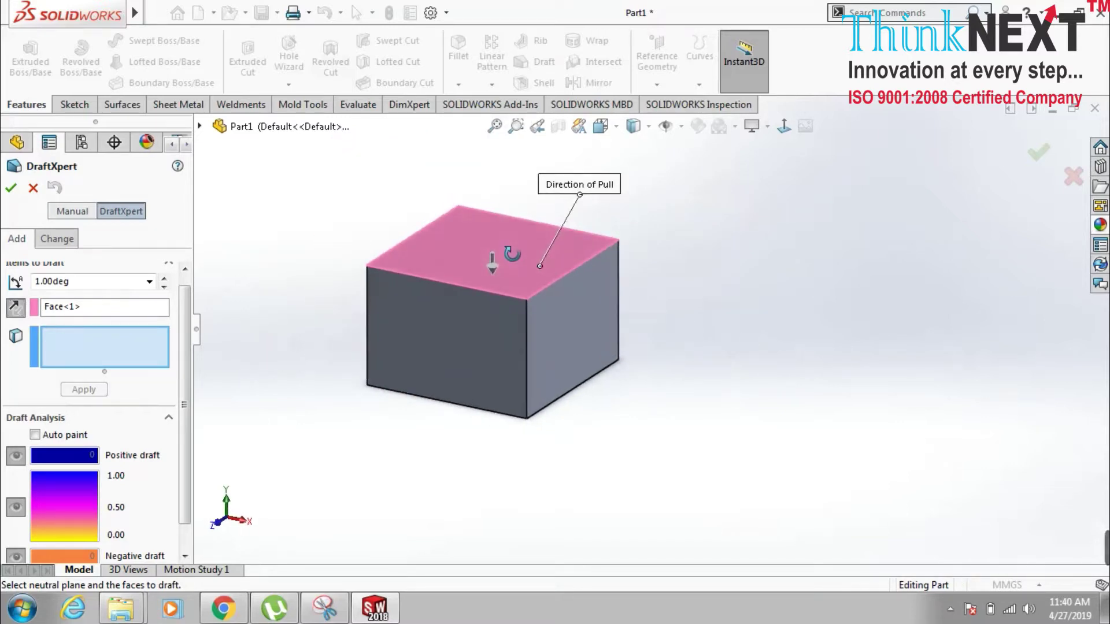
scroll(500, 262, "up", 1)
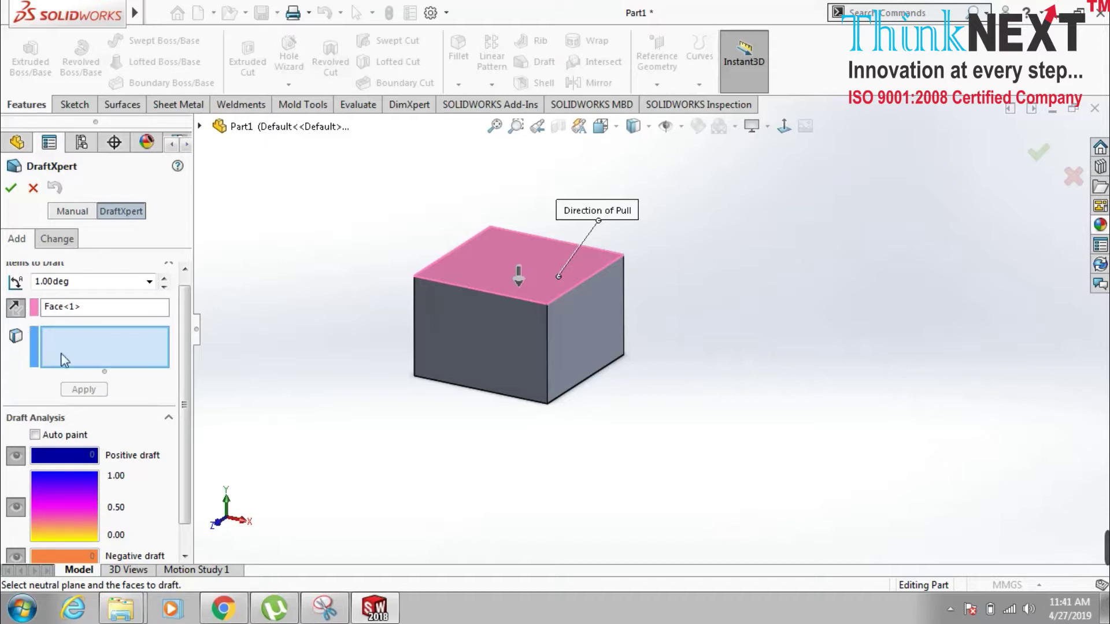
scroll(454, 308, "down", 2)
scroll(455, 308, "up", 3)
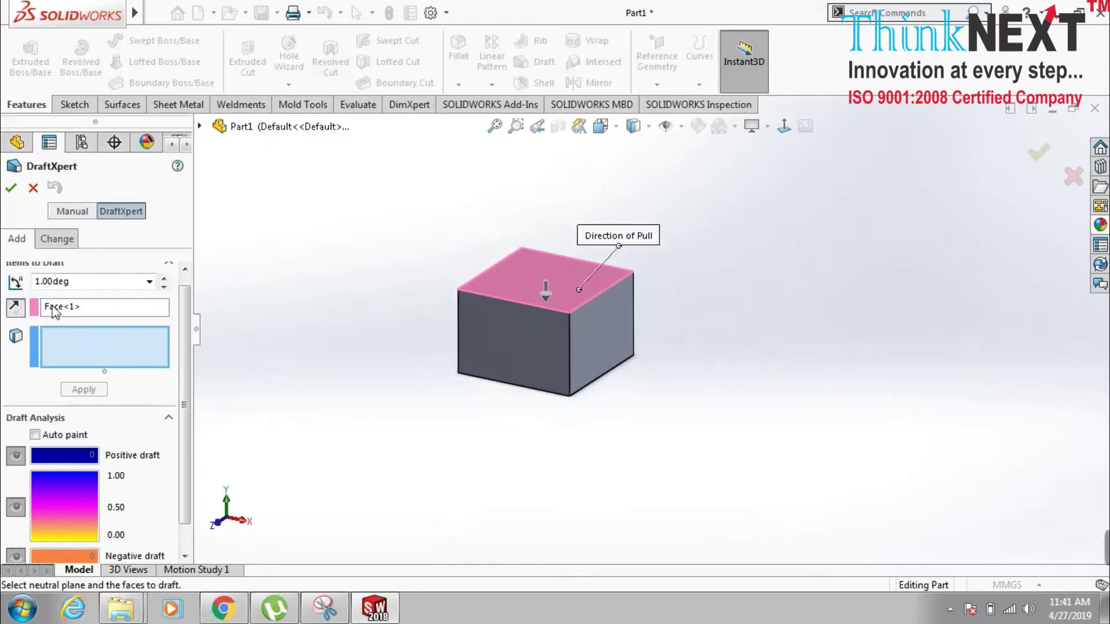
left_click(70, 309)
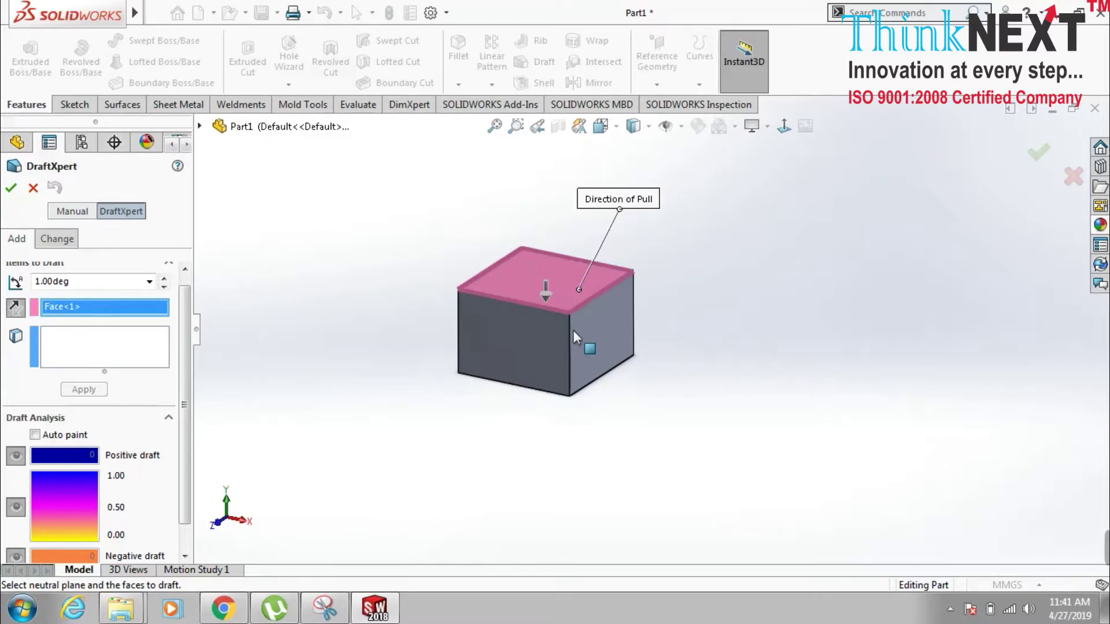
scroll(459, 273, "down", 2)
scroll(613, 306, "up", 3)
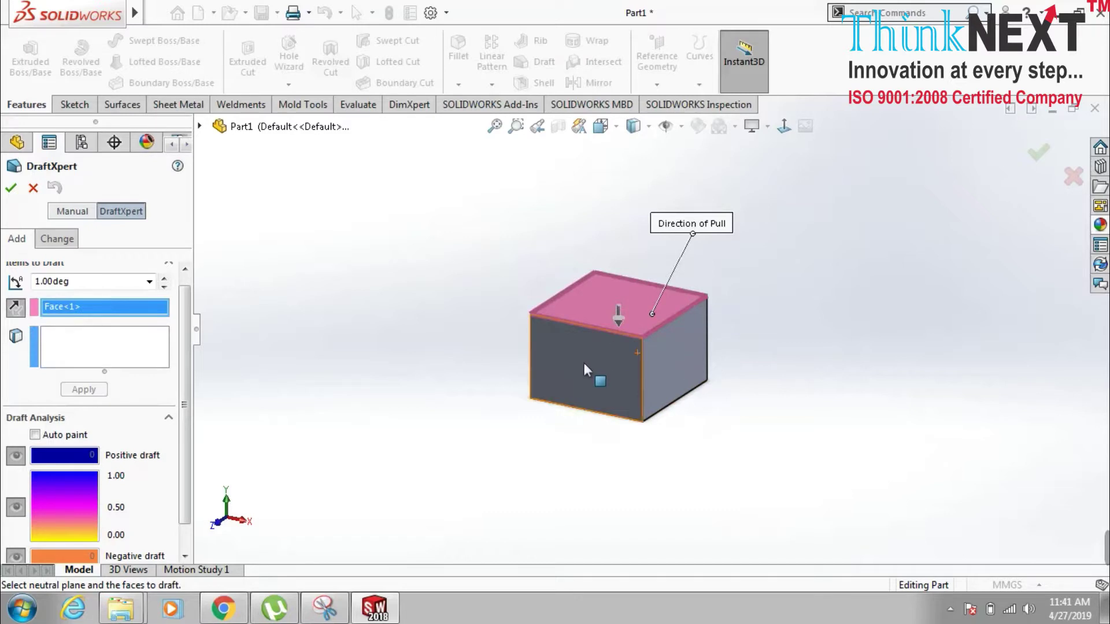
mouse_move(521, 355)
middle_mouse_down()
mouse_move(544, 335)
mouse_move(404, 412)
middle_mouse_up()
left_click(63, 346)
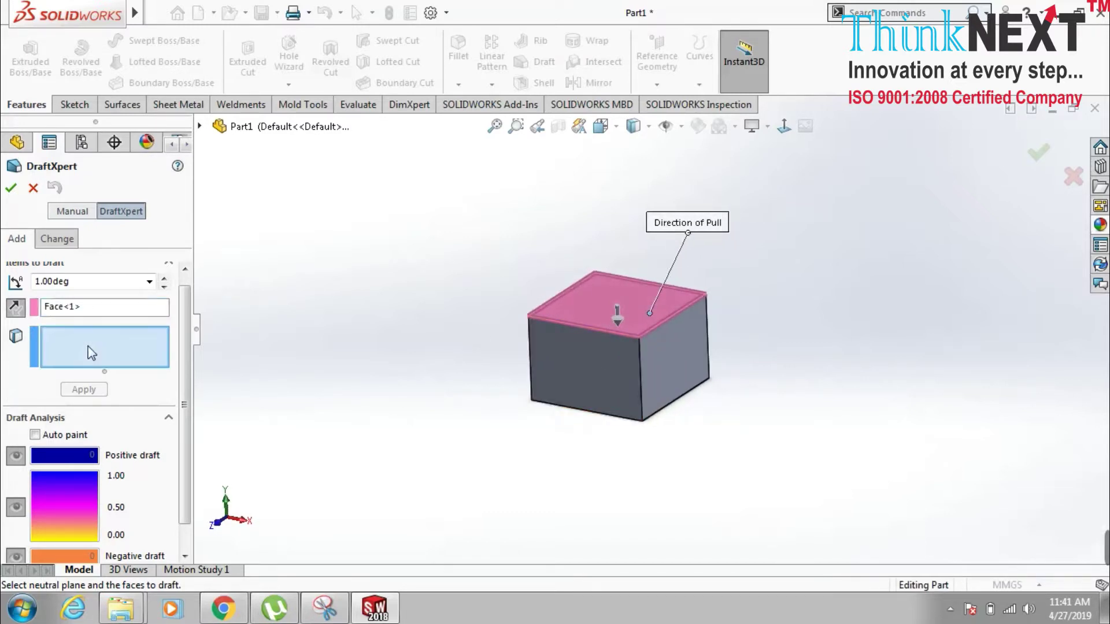
- Select the four side faces and apply a 15° draft angle
left_click(679, 372)
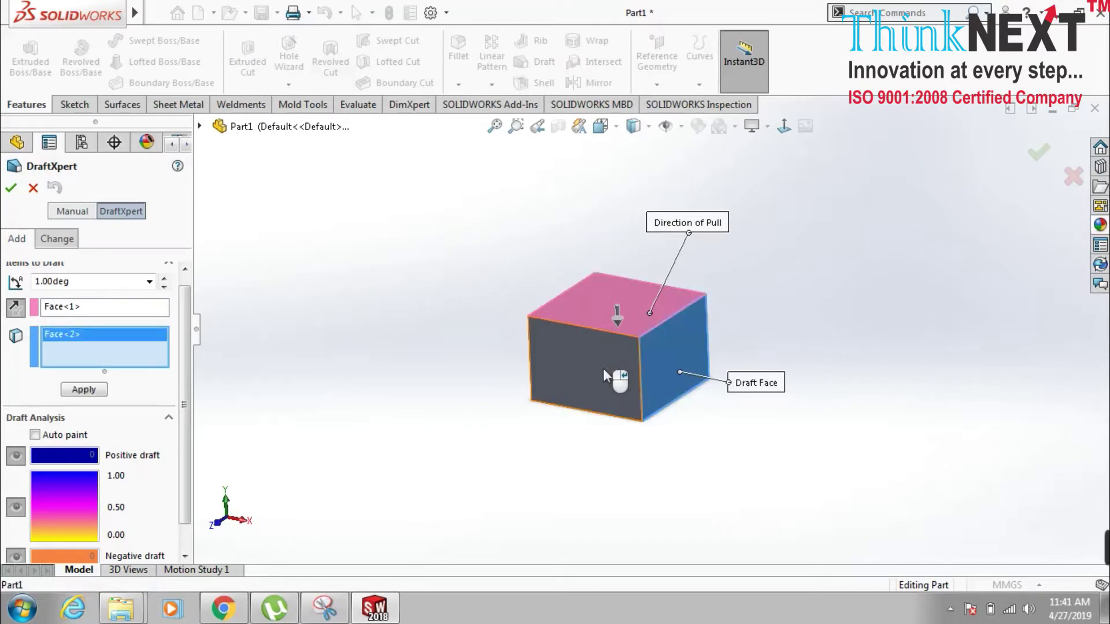
left_click(603, 368)
middle_click_drag(475, 414, 558, 356)
left_click(558, 362)
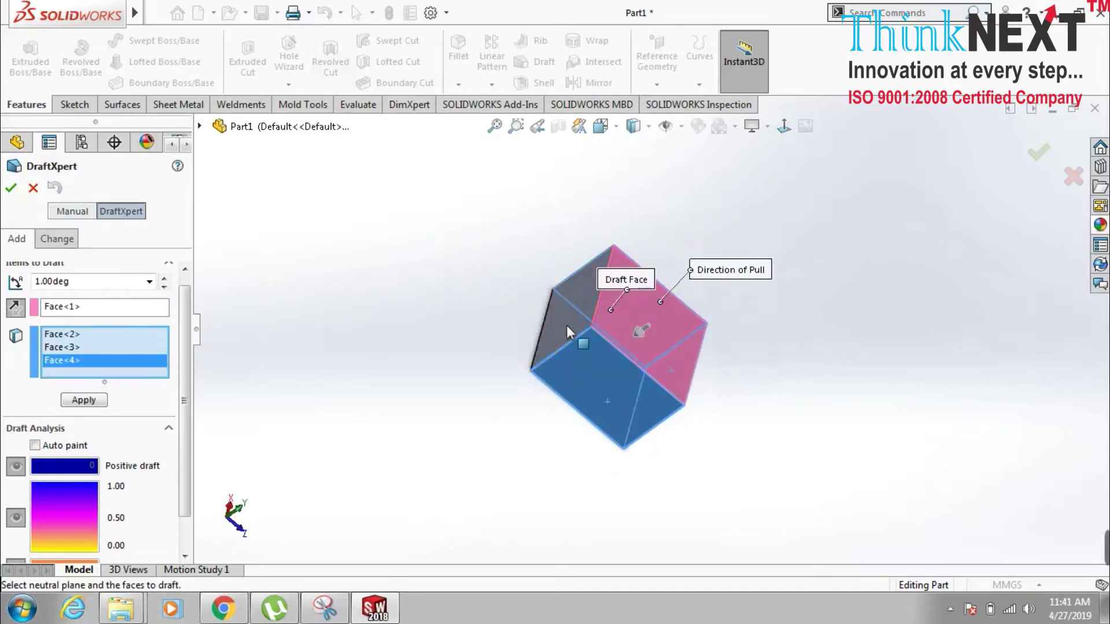
left_click(566, 325)
mouse_move(567, 325)
middle_mouse_down()
mouse_move(840, 446)
mouse_move(850, 398)
middle_mouse_up()
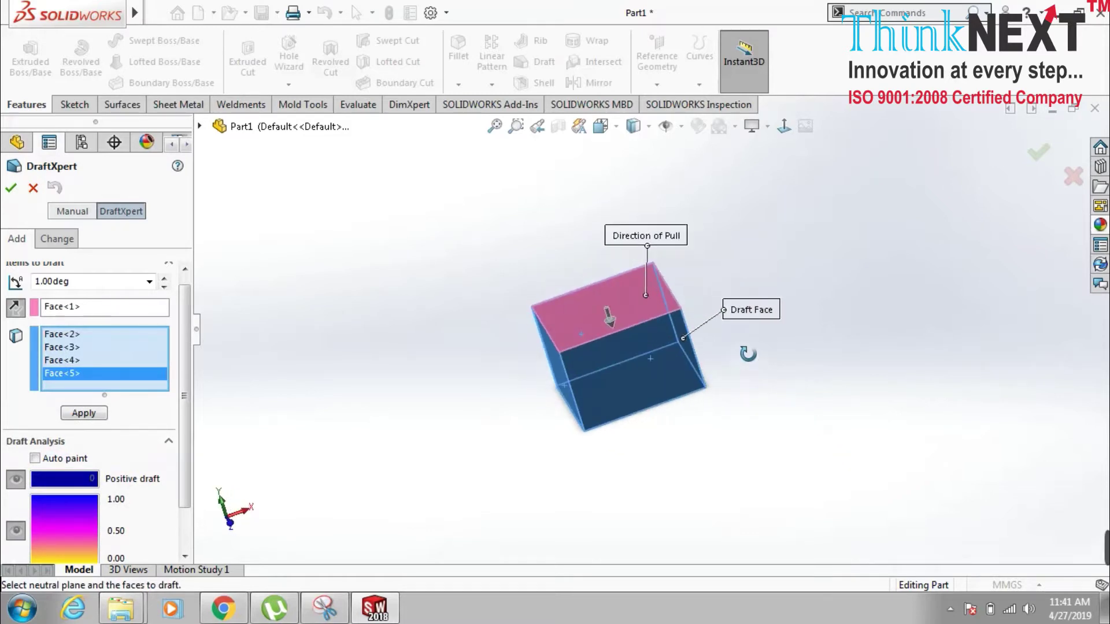
double_click(101, 284)
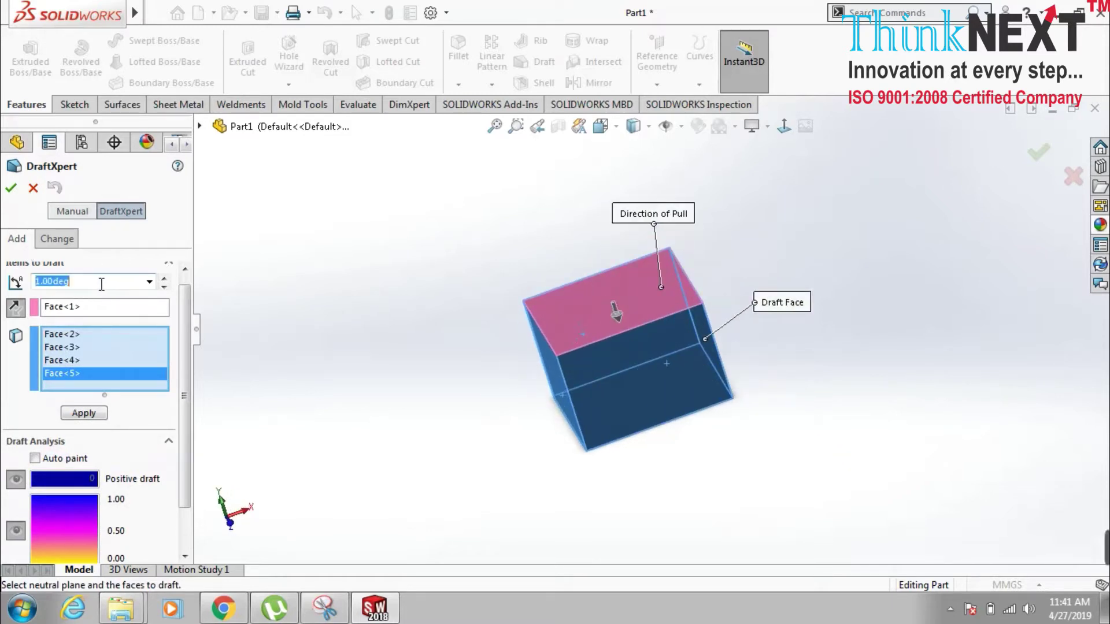
type("15")
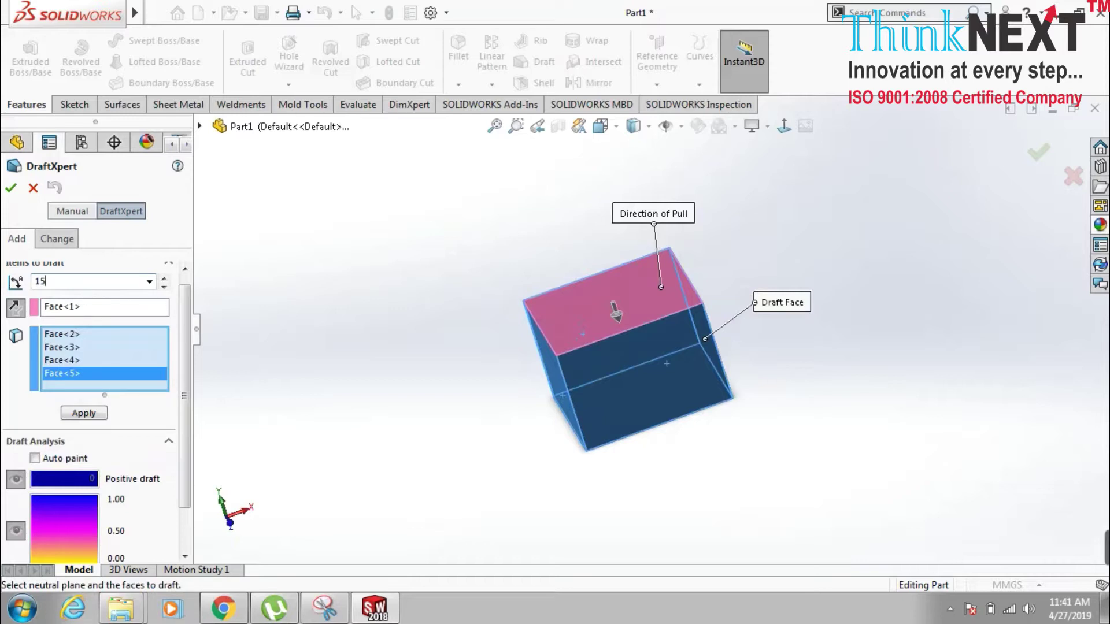
left_click(86, 414)
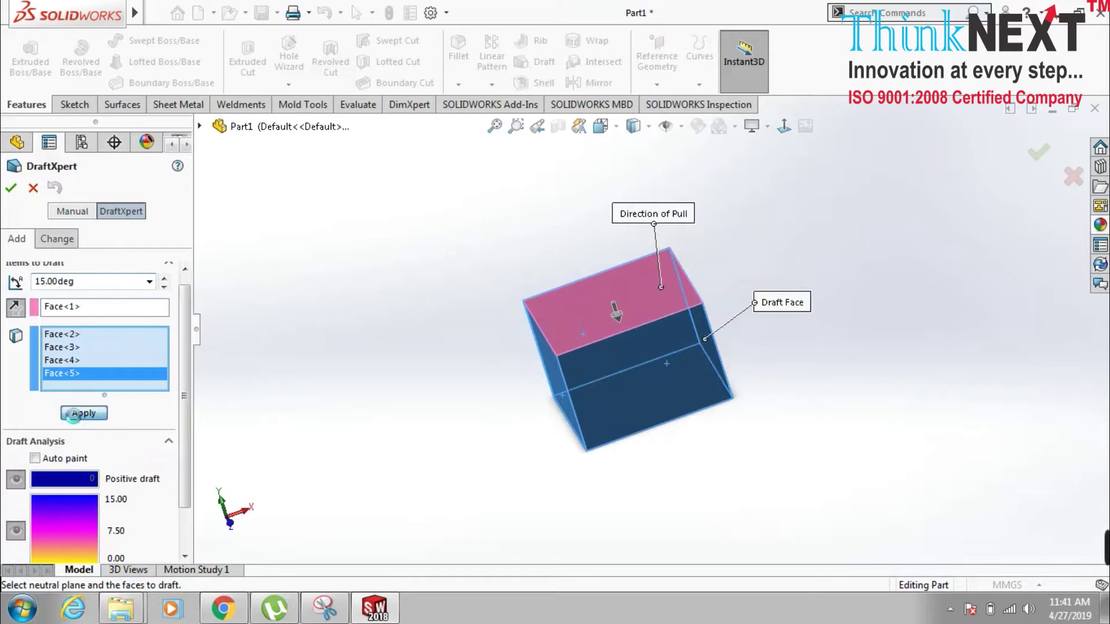
middle_click_drag(705, 439, 752, 397)
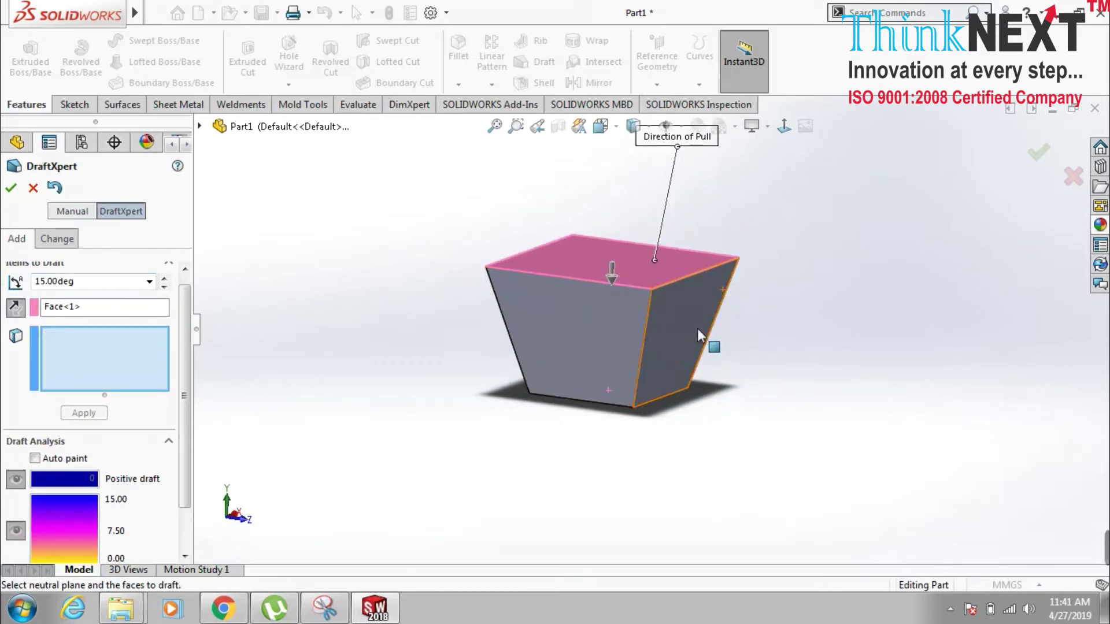
- Flip the pull direction, reselect the four side faces, and reapply the 15° draft
middle_click_drag(657, 397, 654, 426)
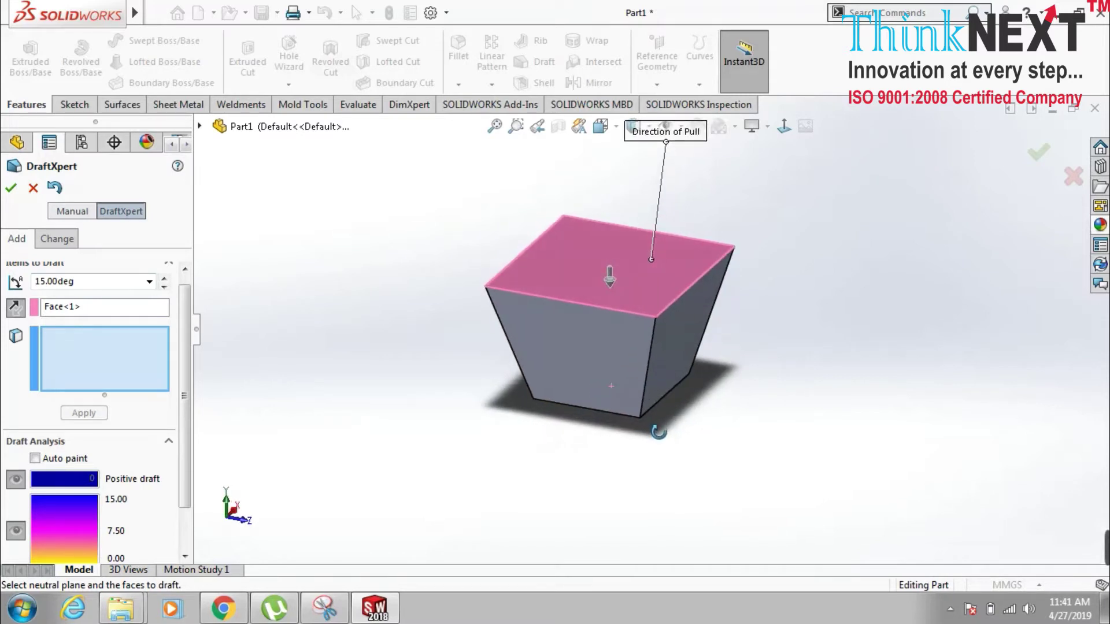
scroll(584, 298, "down", 1)
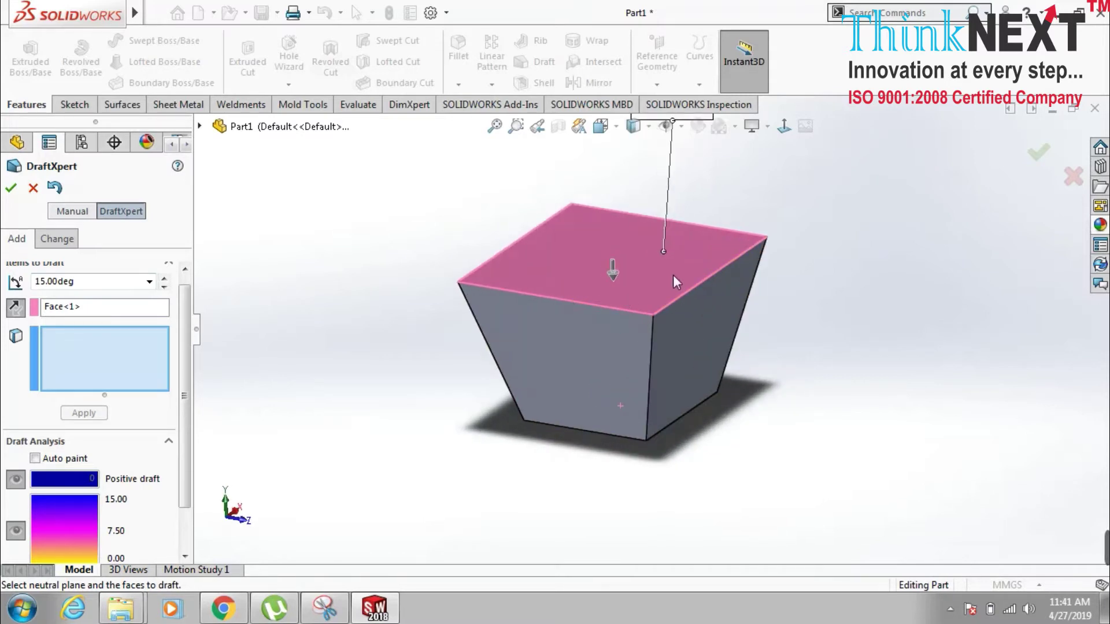
left_click(20, 310)
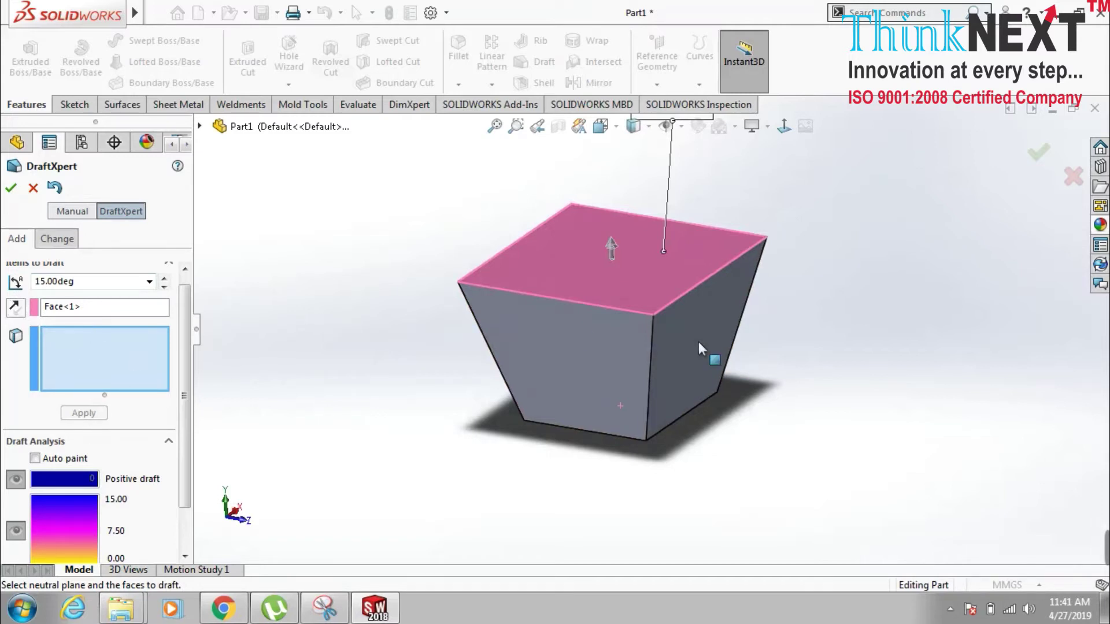
left_click(555, 321)
left_click(711, 354)
middle_click_drag(711, 354, 670, 384)
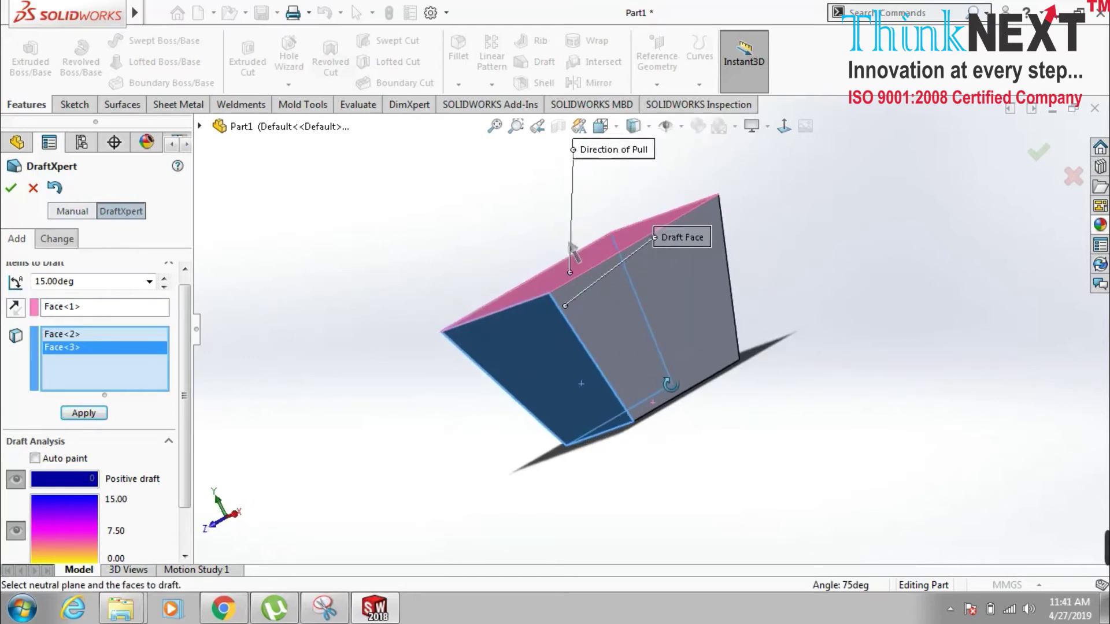
left_click(639, 327)
left_click(614, 325)
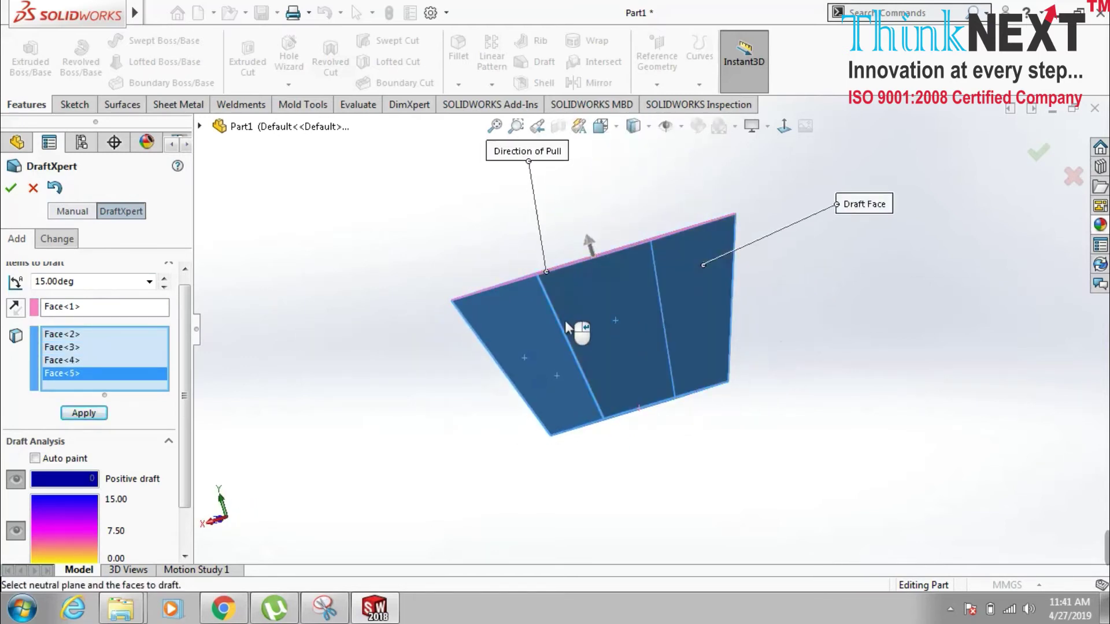
left_click(104, 420)
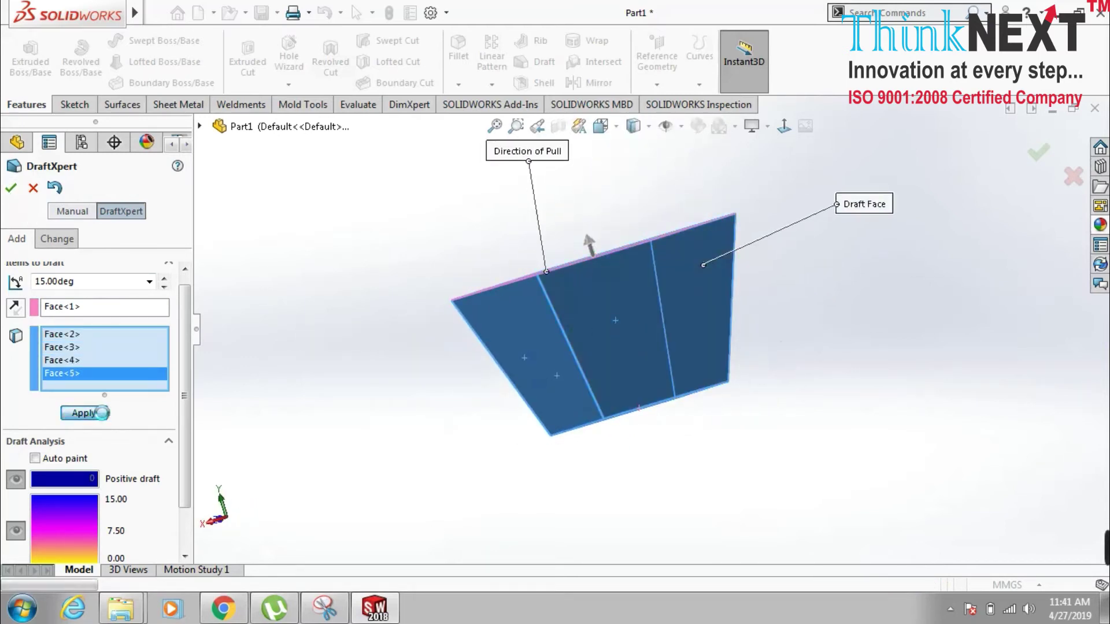
mouse_move(487, 367)
middle_mouse_down()
mouse_move(647, 368)
mouse_move(550, 376)
middle_mouse_up()
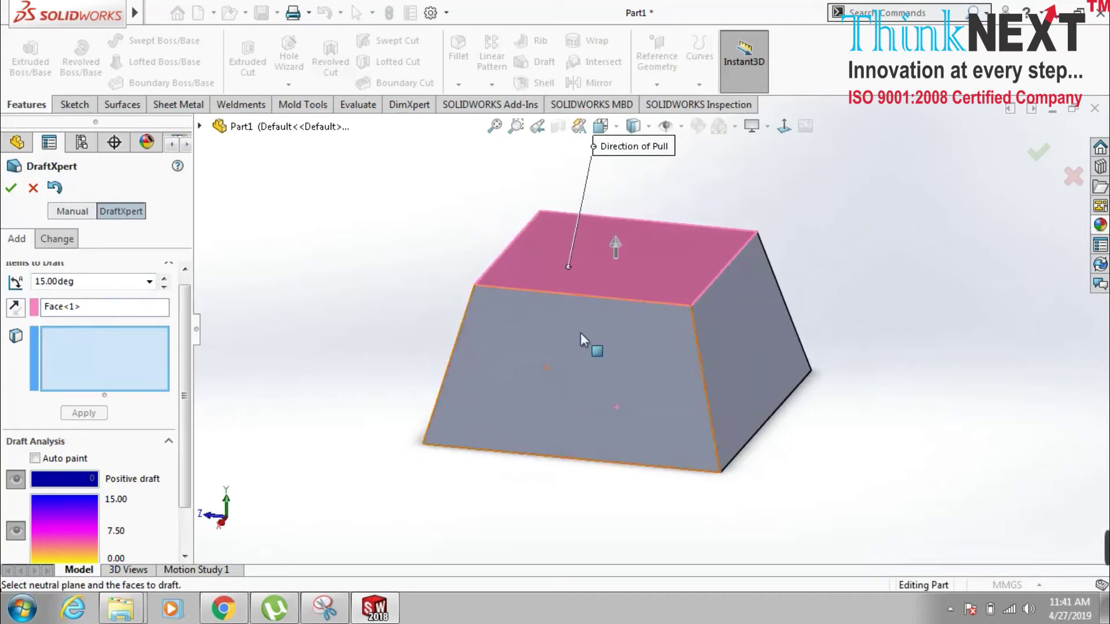
- Close DraftXpert to create Draft2 and orbit to inspect the tapered block
left_click(12, 188)
mouse_move(453, 218)
middle_mouse_down()
mouse_move(549, 296)
mouse_move(588, 271)
mouse_move(495, 243)
mouse_move(511, 295)
mouse_move(580, 338)
mouse_move(568, 374)
mouse_move(555, 370)
mouse_move(557, 350)
mouse_move(634, 377)
mouse_move(601, 377)
middle_mouse_up()
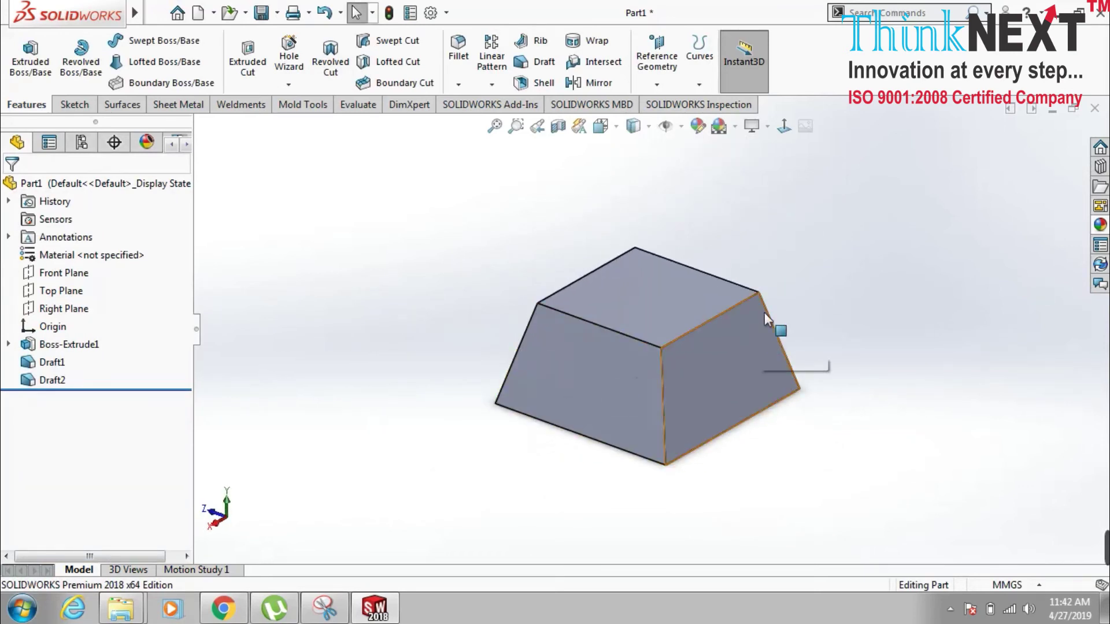